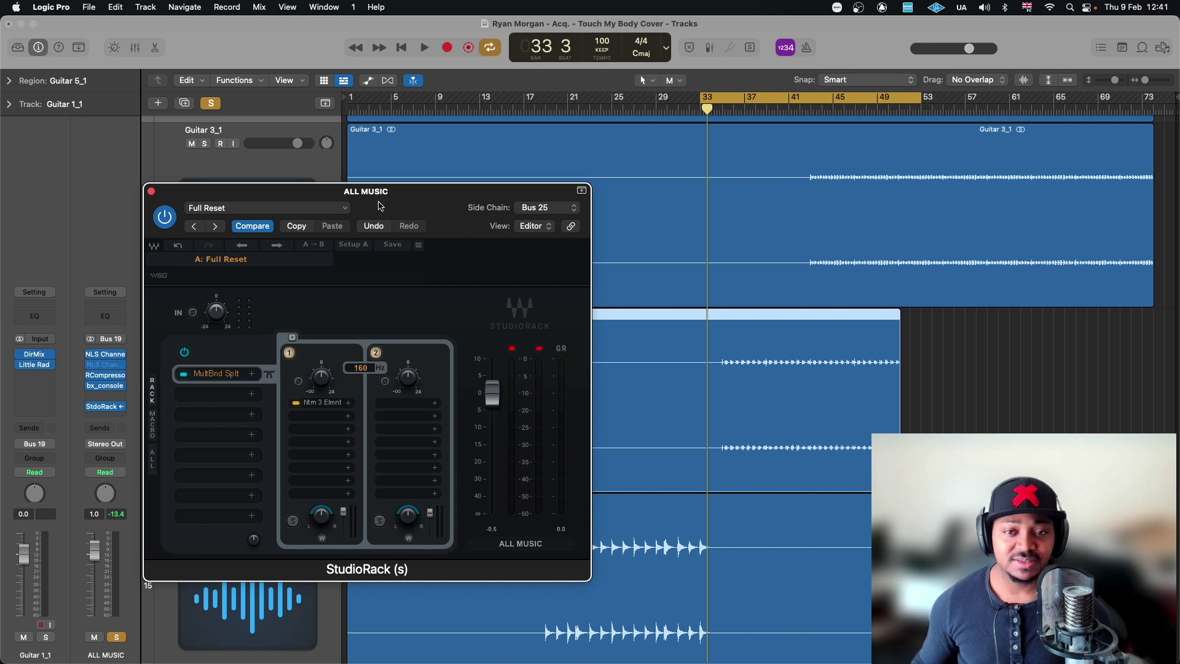
# Step: Insert a Channel EQ on the Guitar 5_1 track
pyautogui.moveTo(385, 203); pyautogui.dragTo(426, 196)
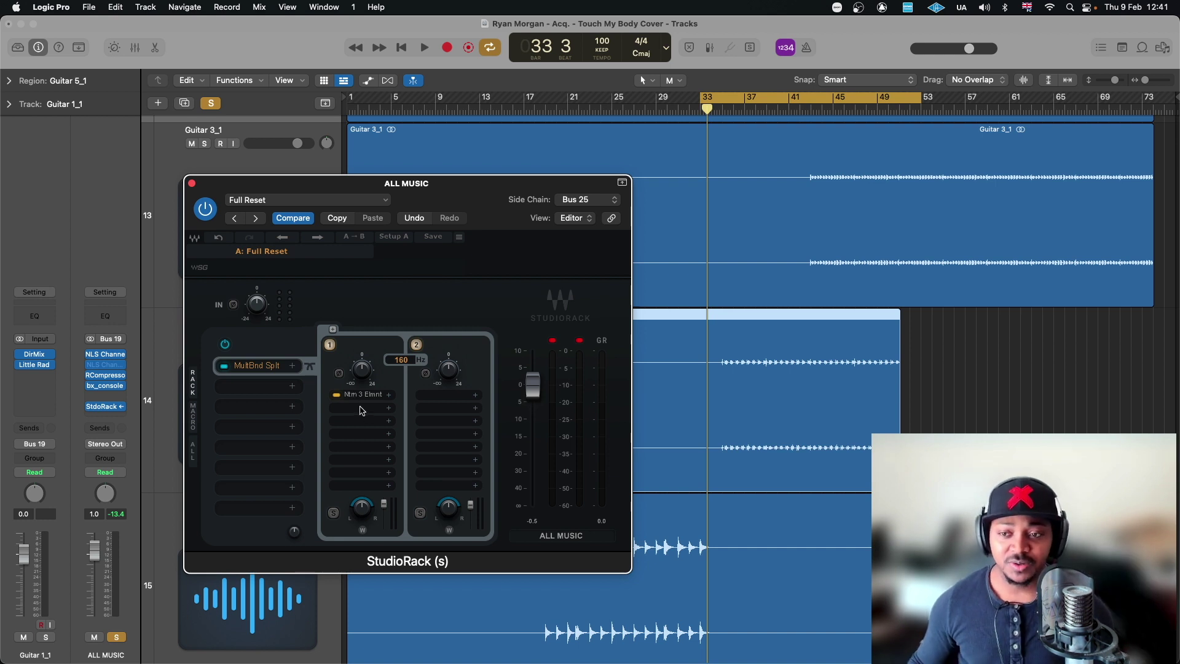
pyautogui.moveTo(410, 187); pyautogui.dragTo(371, 176)
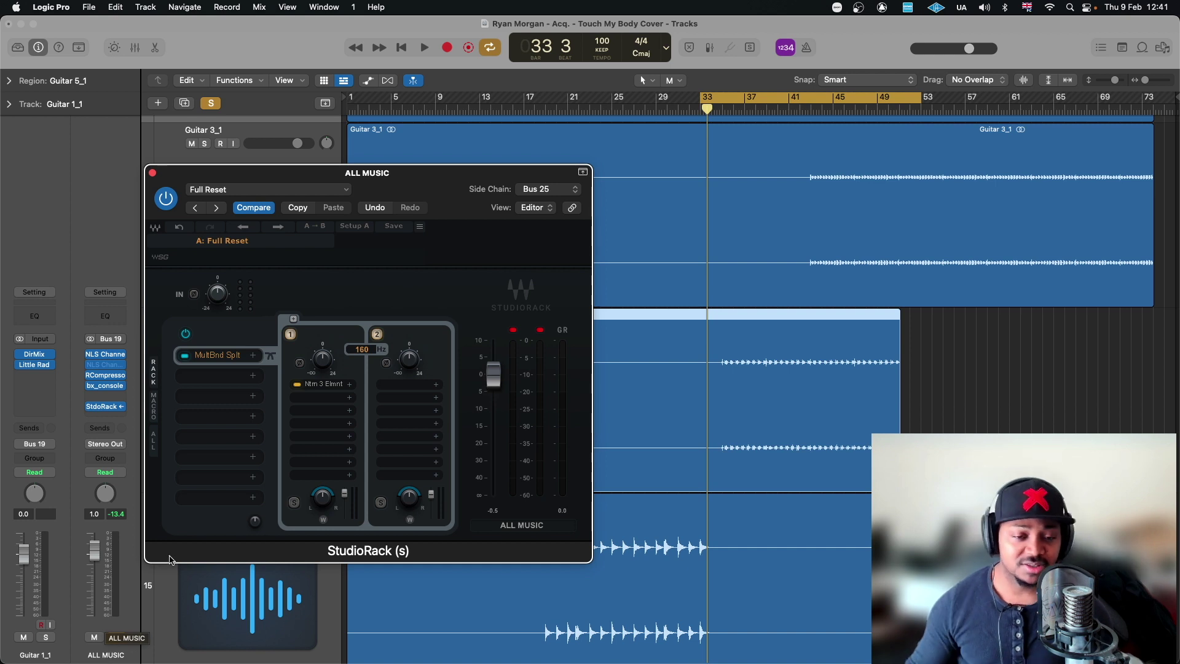
pyautogui.moveTo(312, 173); pyautogui.dragTo(618, 360)
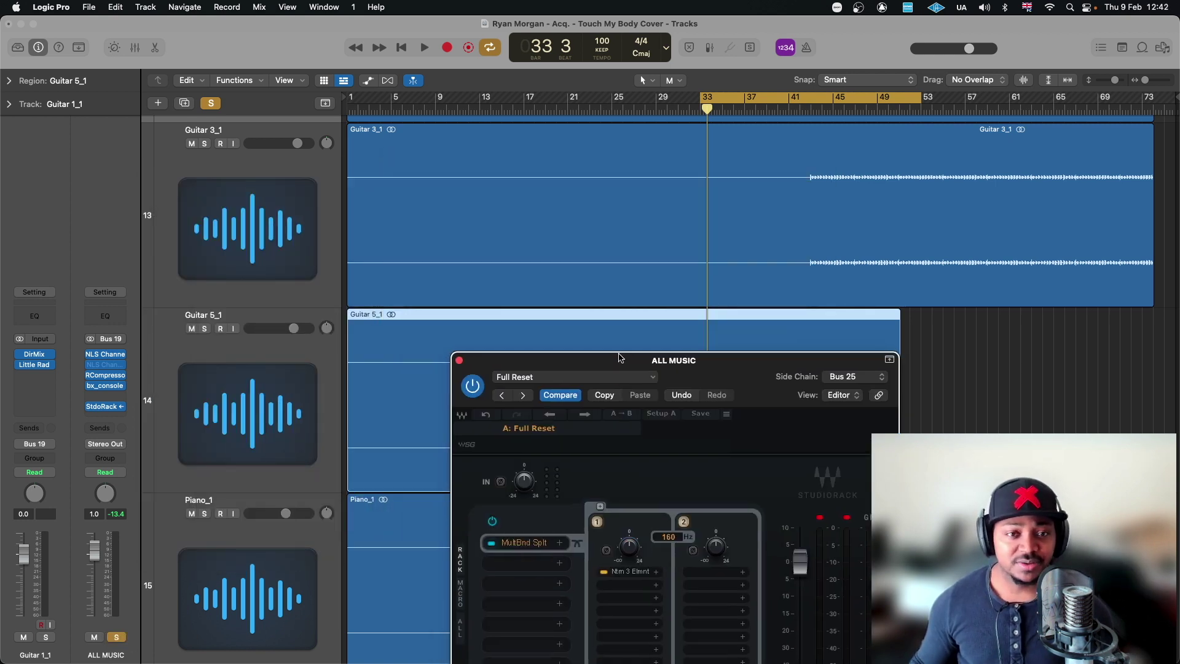
pyautogui.click(306, 349)
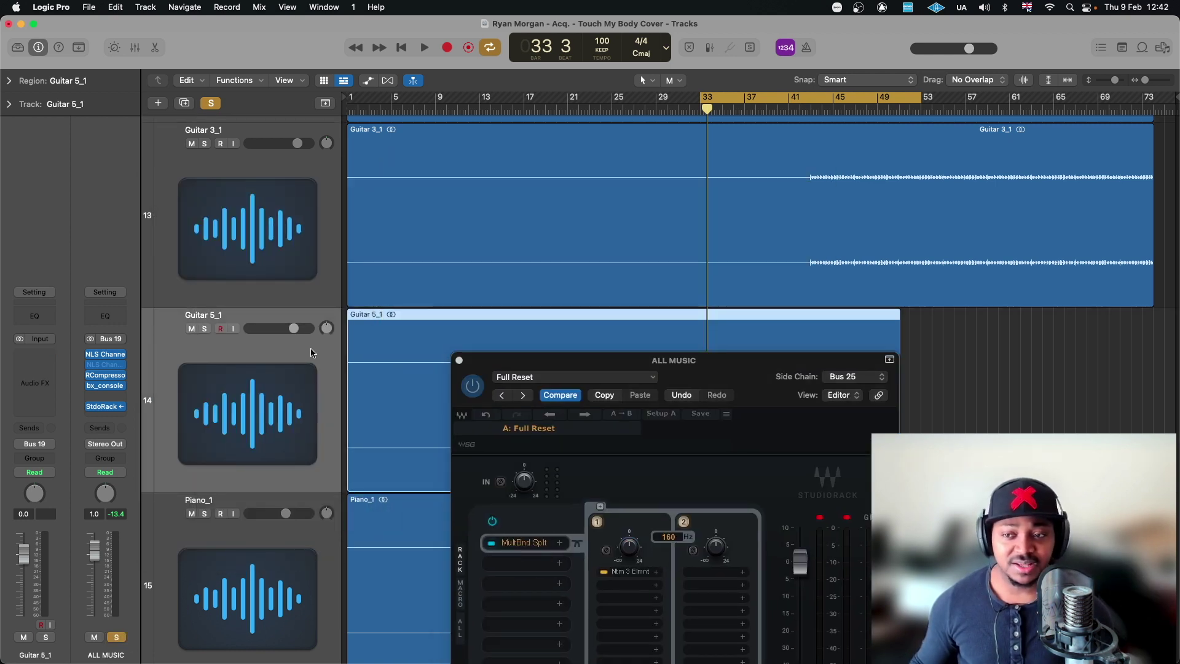
pyautogui.click(32, 317)
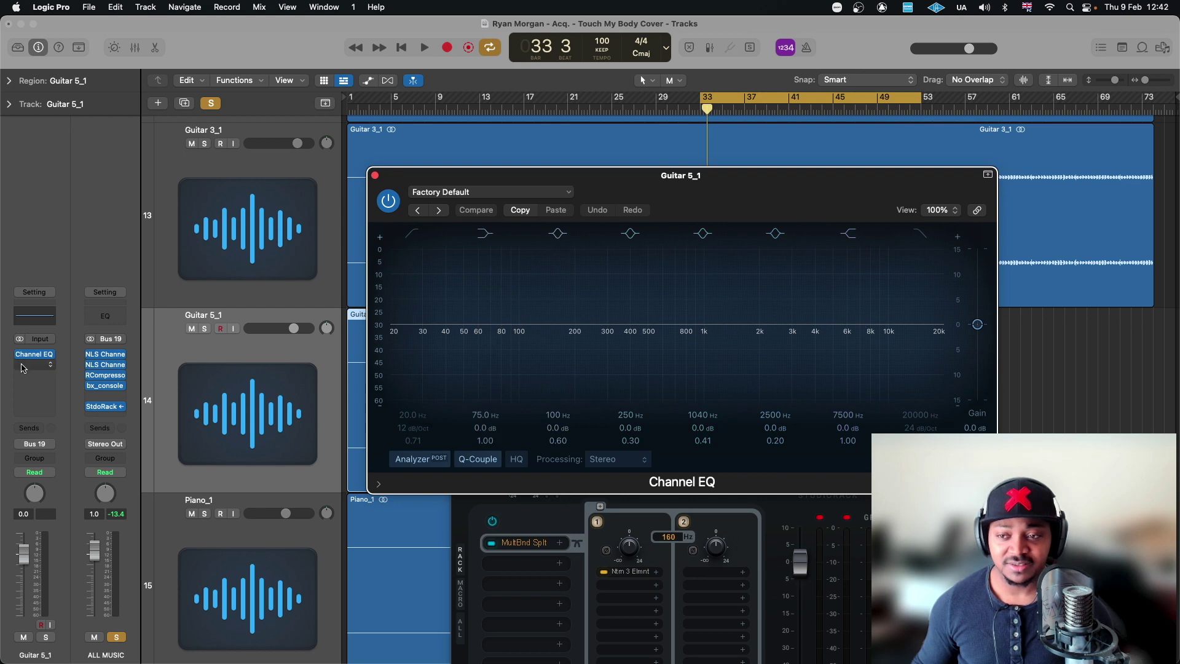
# Step: Play the soloed Guitar 5_1 track and examine its low frequencies in the Channel EQ analyzer
pyautogui.press('space')
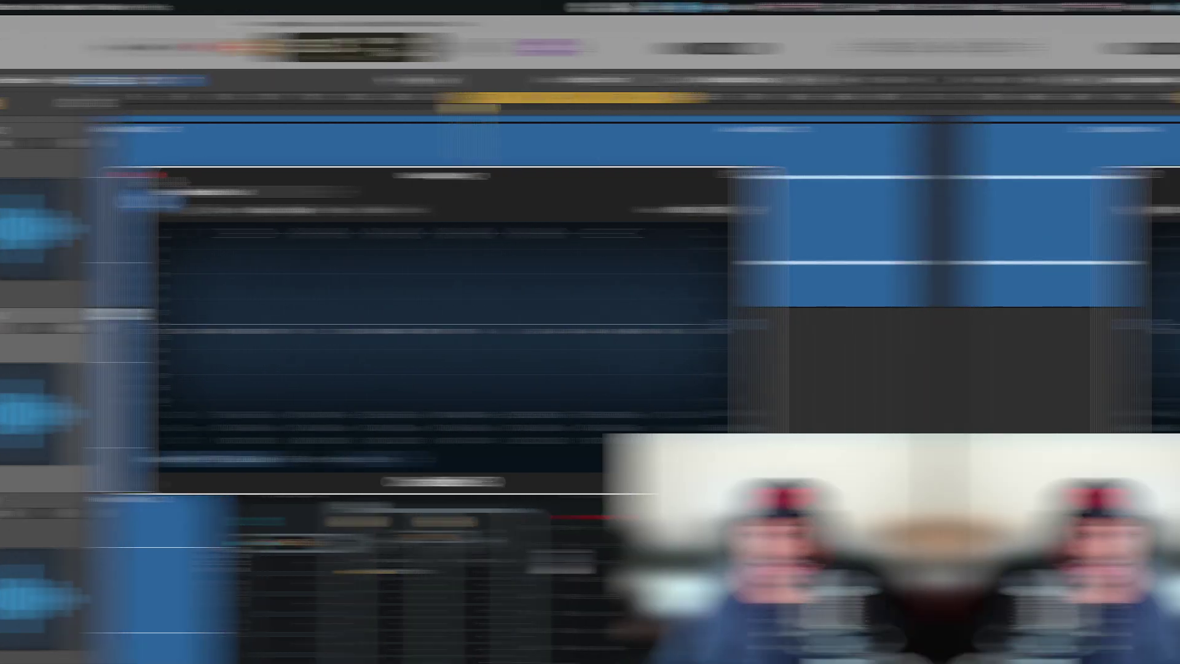
pyautogui.moveTo(189, 172); pyautogui.dragTo(337, 171)
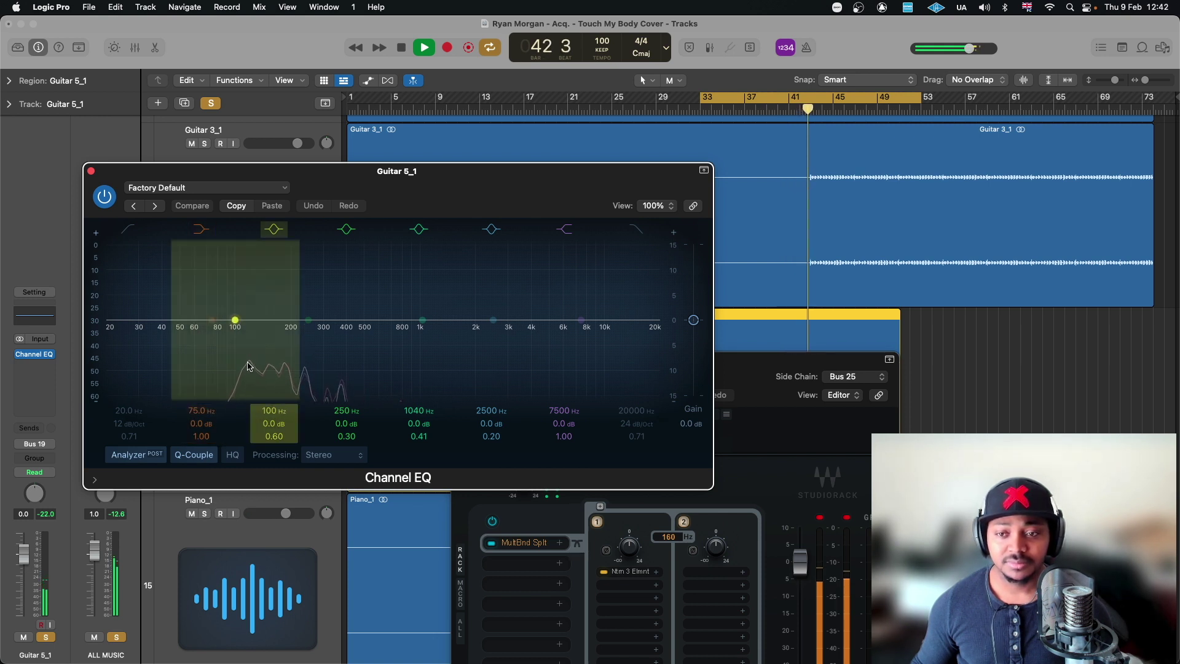
pyautogui.press('space')
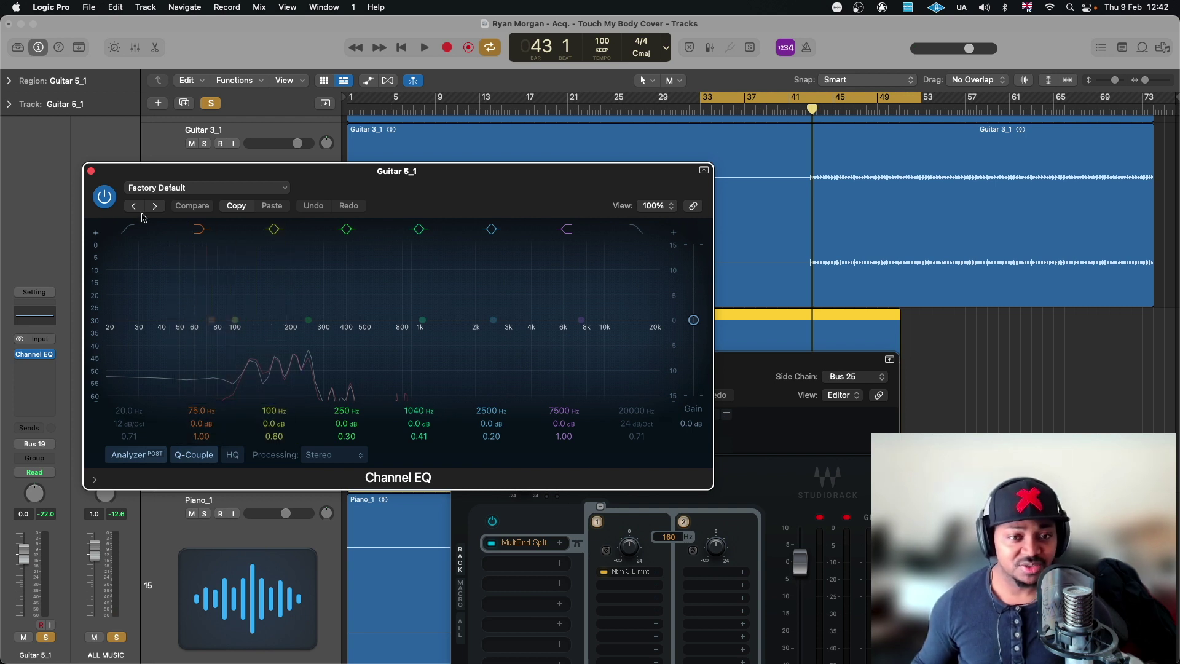
# Step: Close the Channel EQ and remove it from the Guitar 5_1 track
pyautogui.click(91, 171)
pyautogui.click(52, 355)
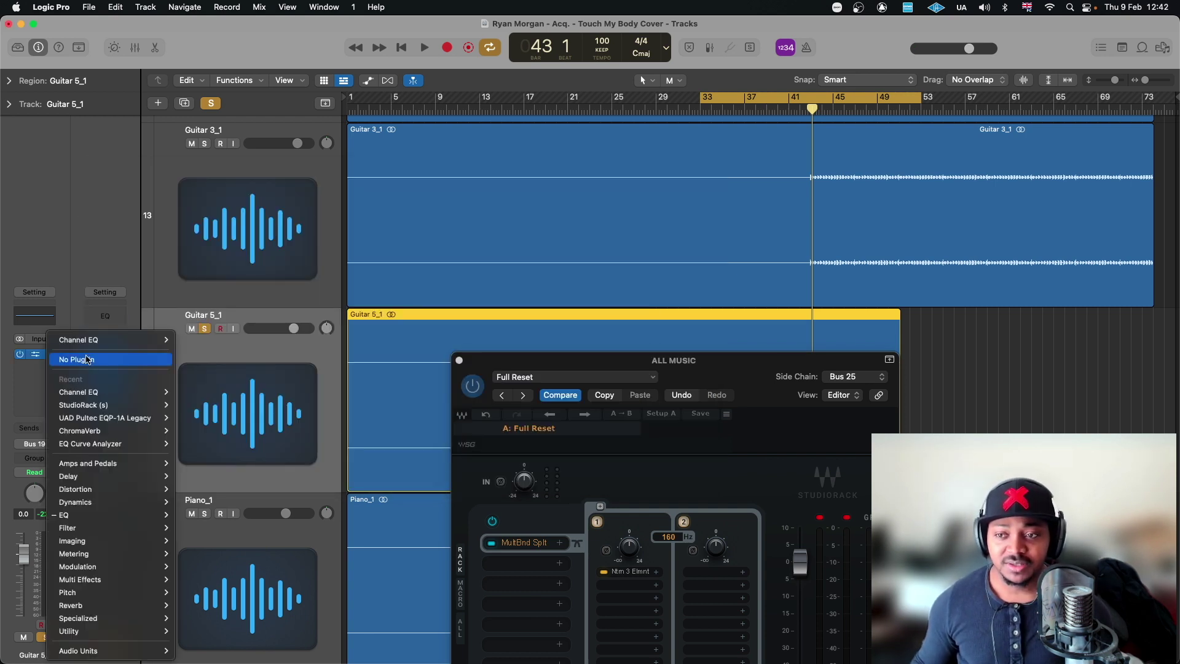
pyautogui.click(58, 358)
# Step: Insert a Channel EQ on the Piano_1 track and enable its low cut at 134 Hz with a 24 dB/Oct slope
pyautogui.moveTo(739, 367); pyautogui.dragTo(520, 168)
pyautogui.click(246, 590)
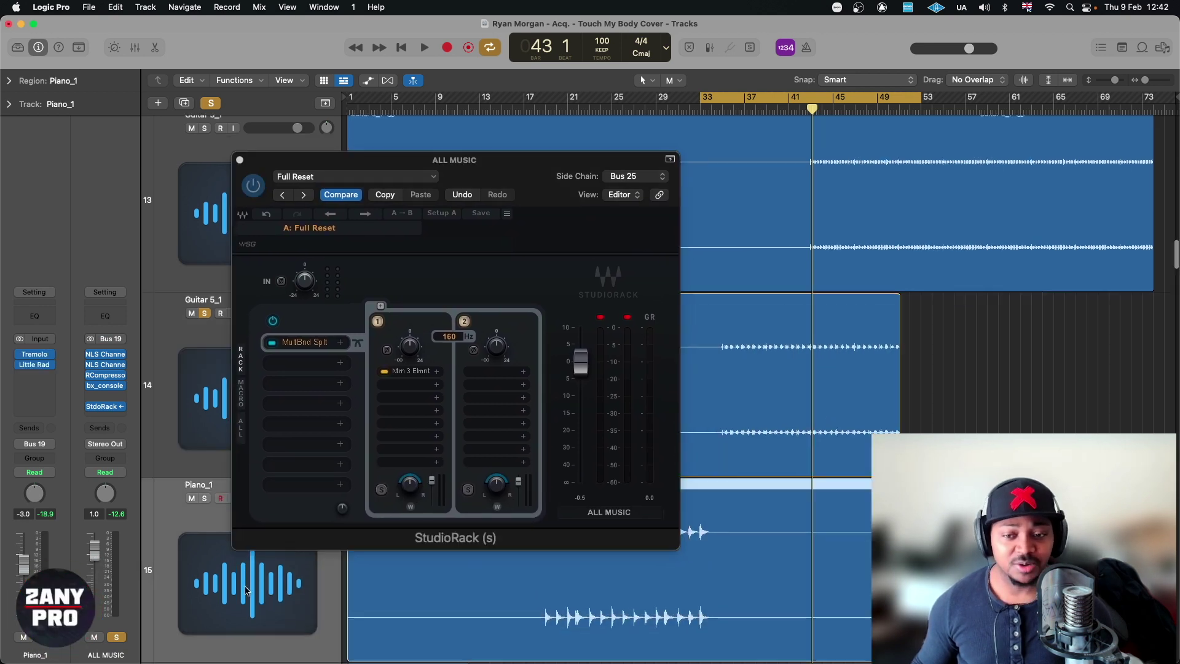
pyautogui.moveTo(271, 158); pyautogui.dragTo(772, 137)
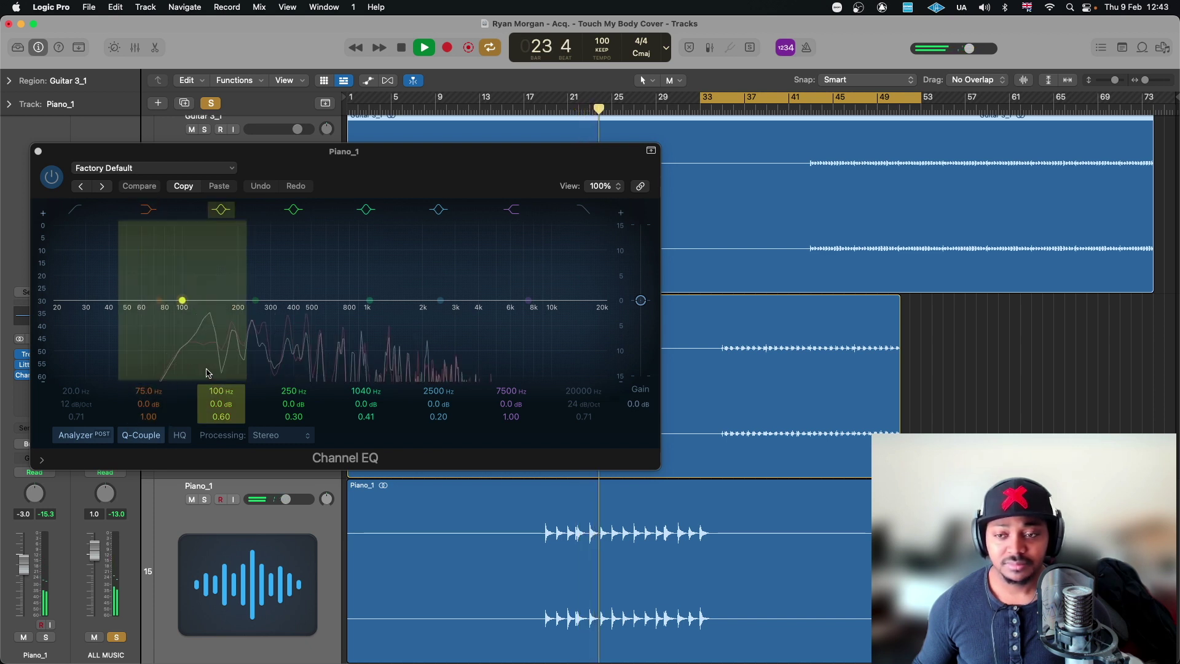
pyautogui.press('space')
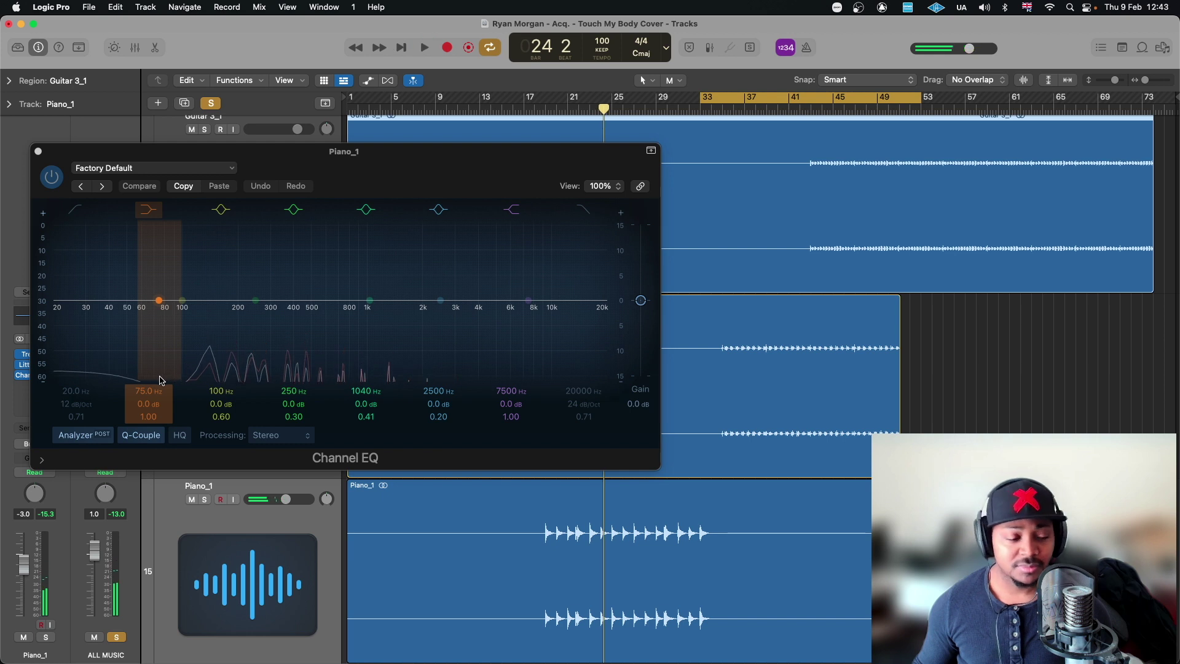
pyautogui.click(73, 237)
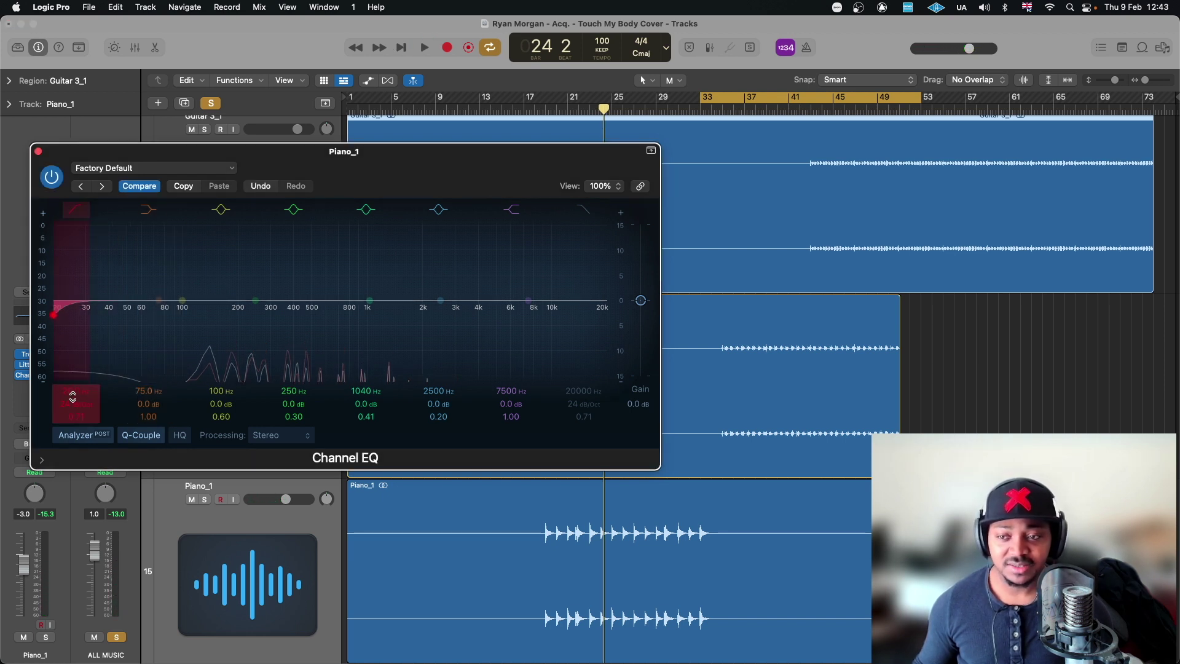
pyautogui.moveTo(73, 398)
pyautogui.mouseDown()
pyautogui.moveTo(72, 362)
pyautogui.moveTo(72, 398)
pyautogui.mouseUp()
# Step: Play Piano_1 soloed with the ALL MUSIC bus solo off, comparing the sound with the Channel EQ bypassed and enabled
pyautogui.press('space')
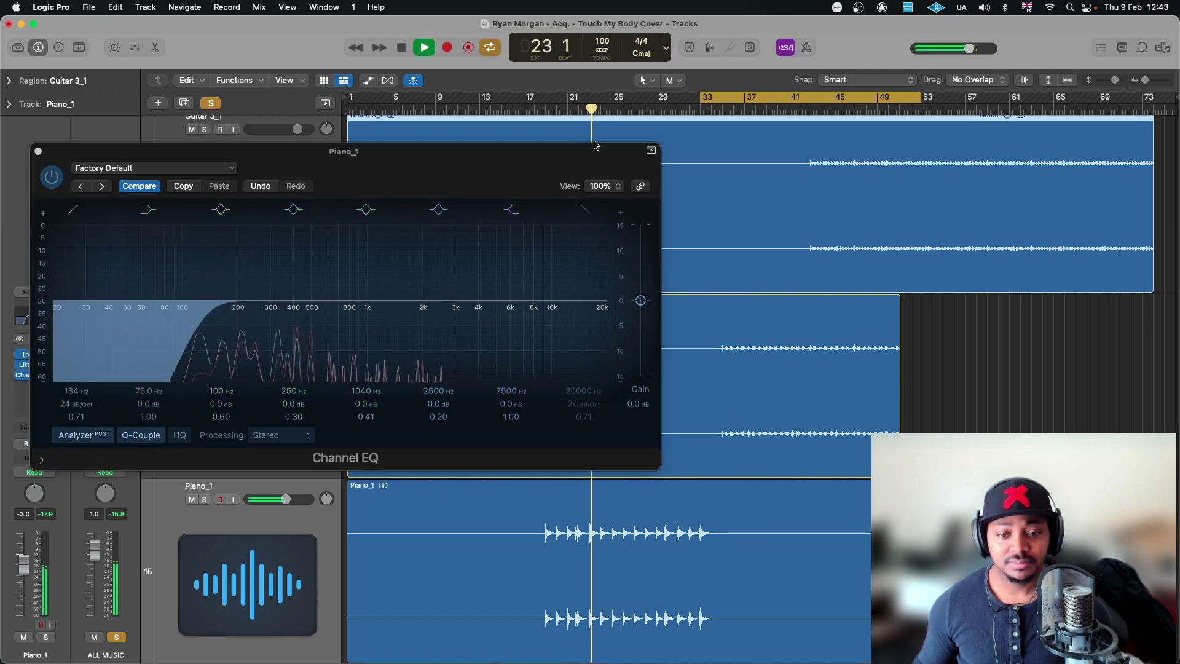
pyautogui.click(206, 498)
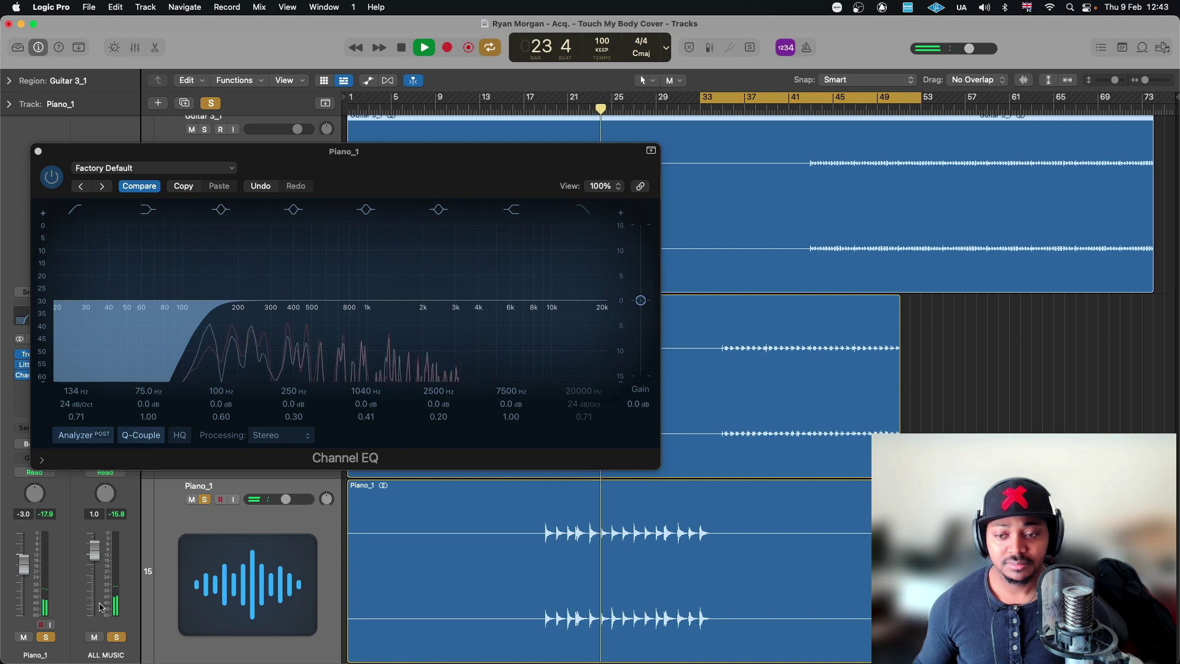
pyautogui.click(116, 637)
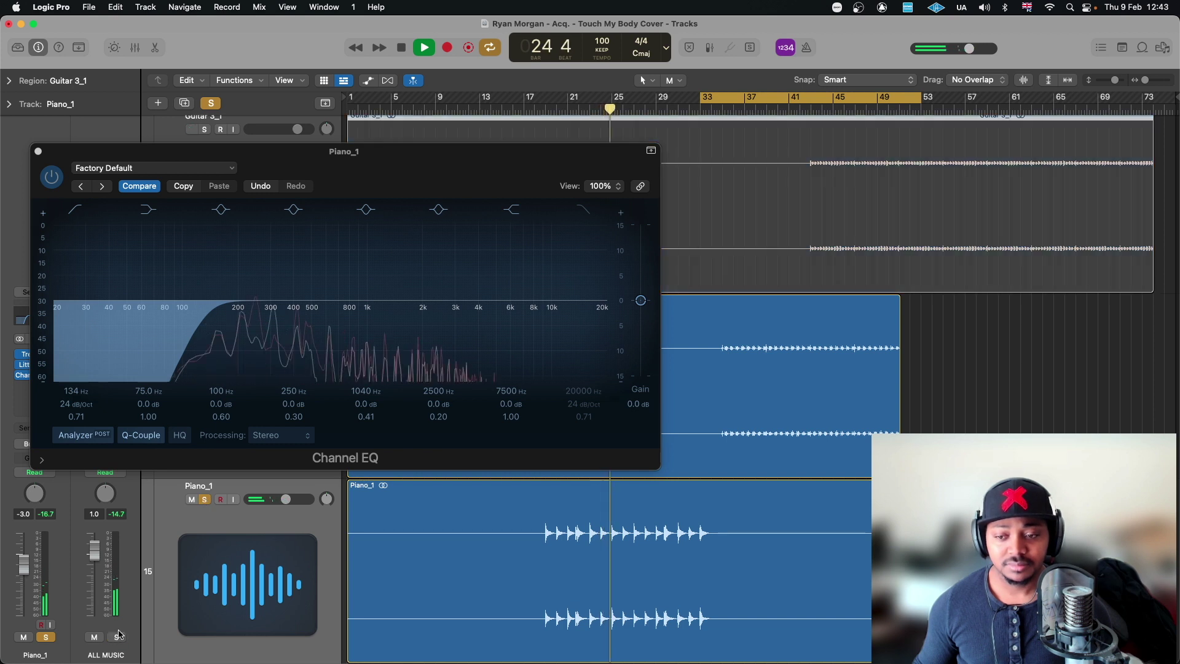
pyautogui.click(53, 179)
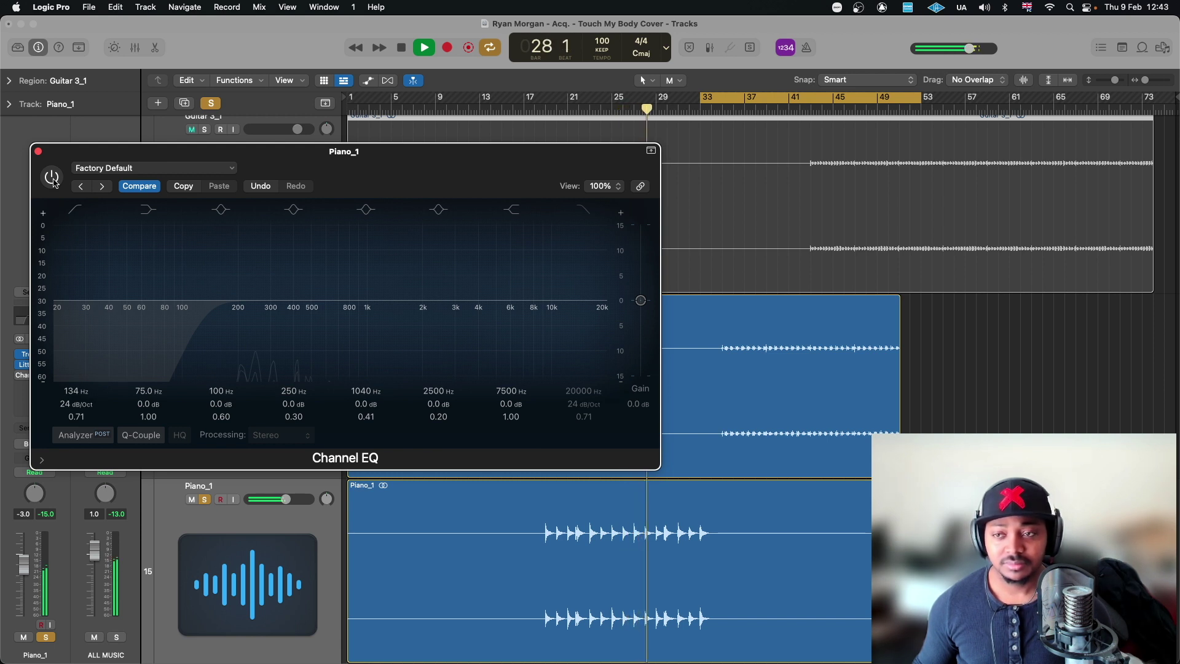
pyautogui.click(53, 178)
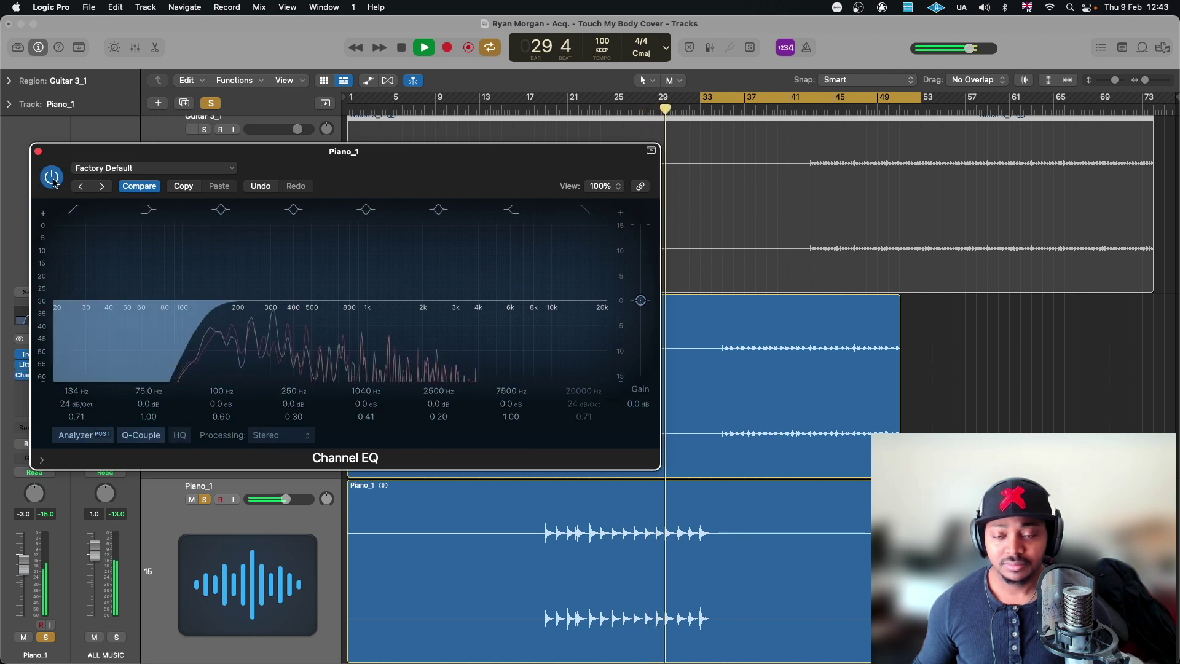
pyautogui.press('space')
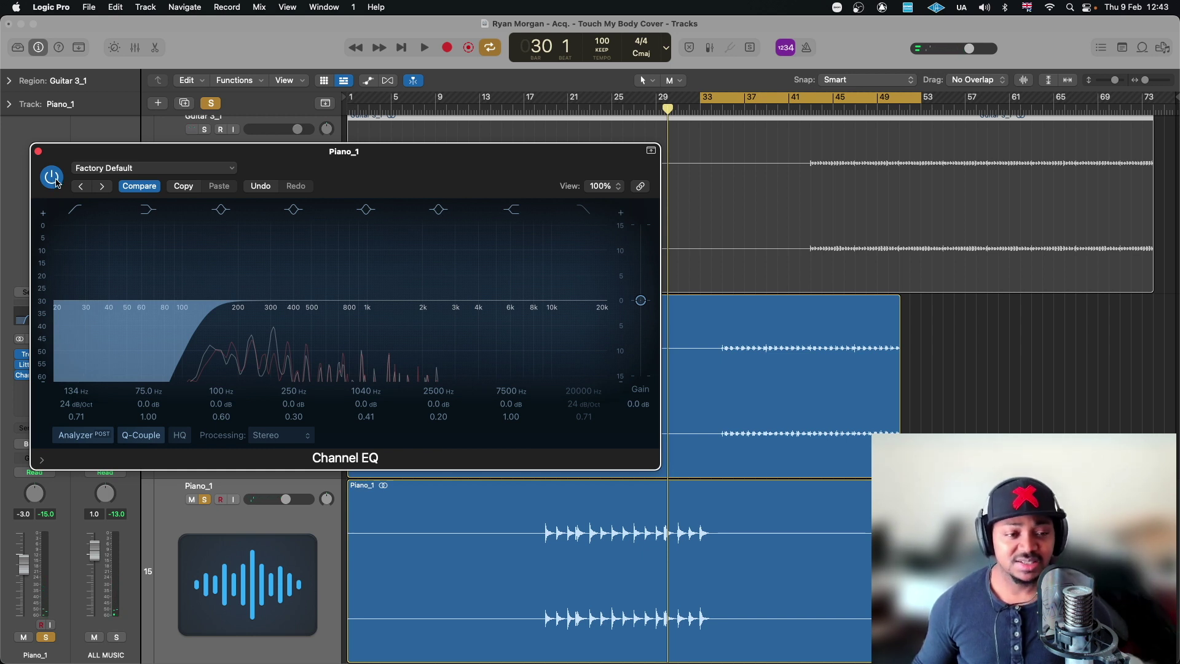
# Step: Remove the Channel EQ from the Piano_1 track and clear all track solos
pyautogui.click(38, 151)
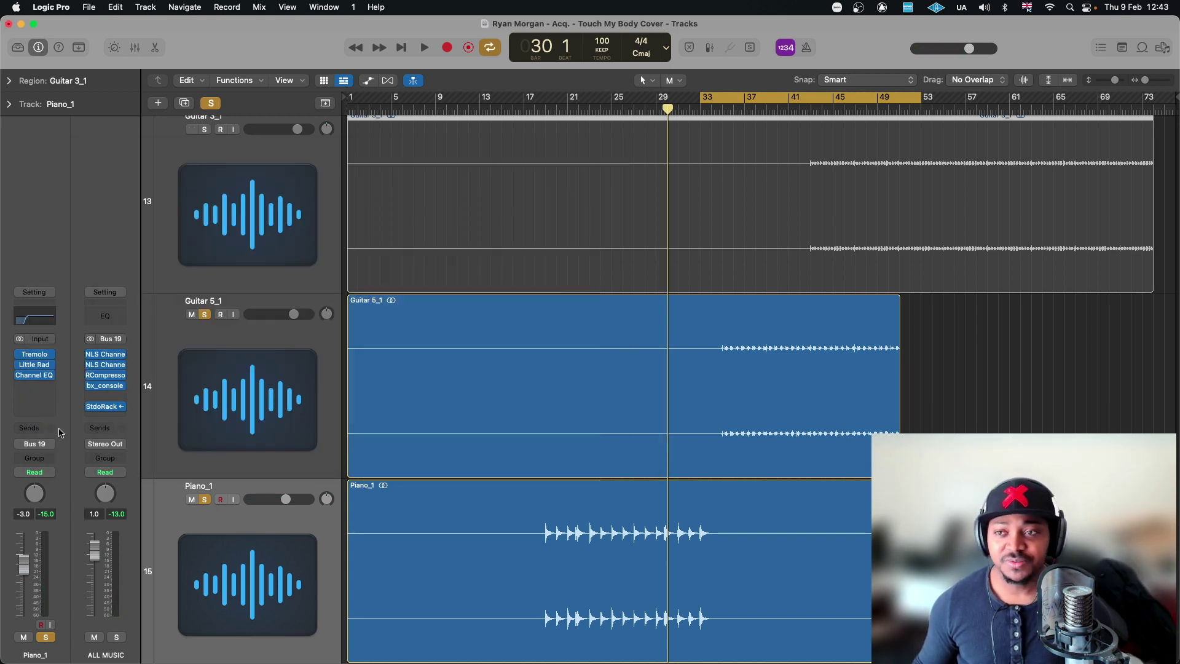
pyautogui.click(50, 375)
pyautogui.click(102, 368)
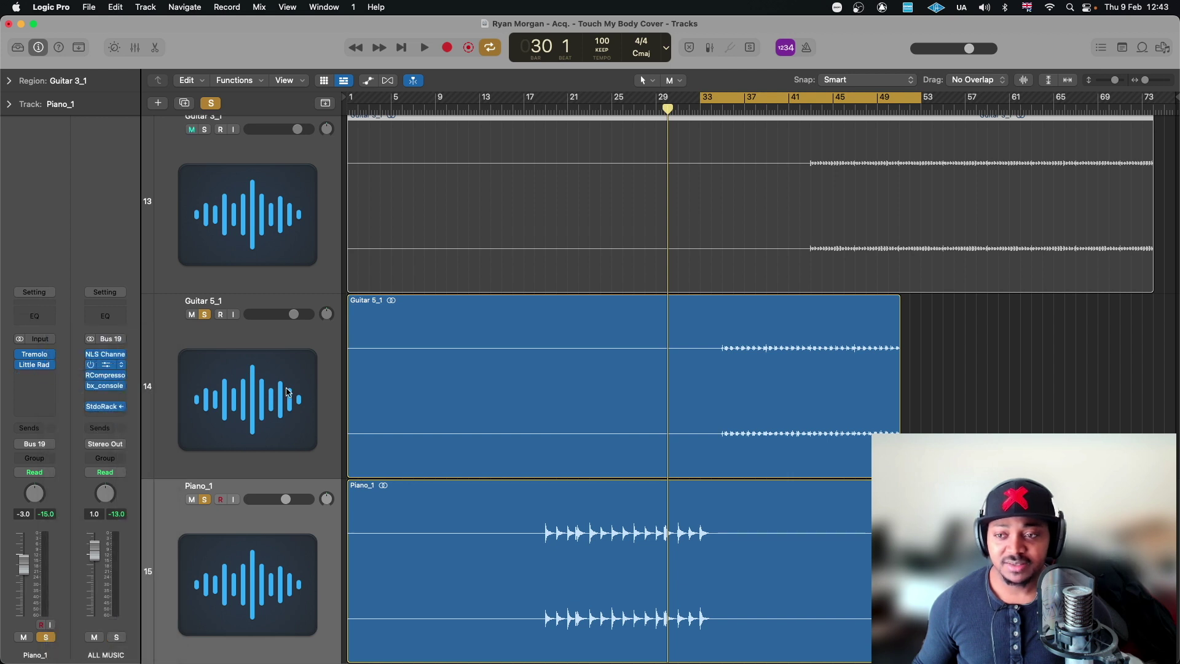
pyautogui.click(212, 104)
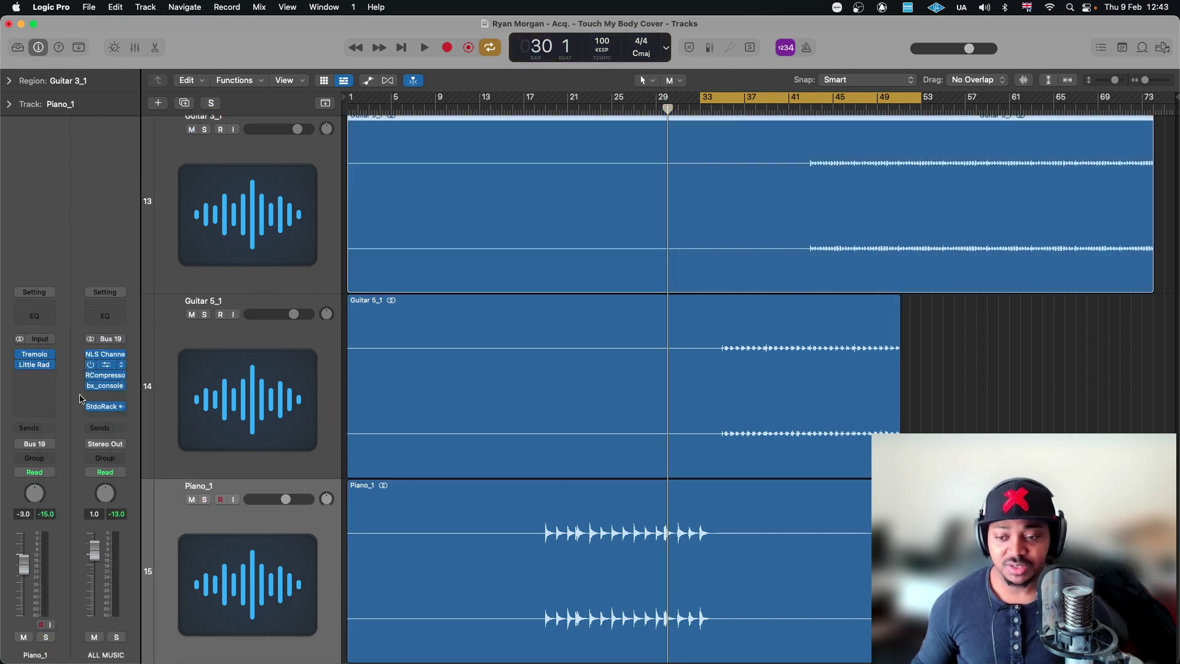
# Step: Open StudioRack on the ALL MUSIC bus, solo band 1 of the multiband split below 160 Hz, and listen to it
pyautogui.click(103, 406)
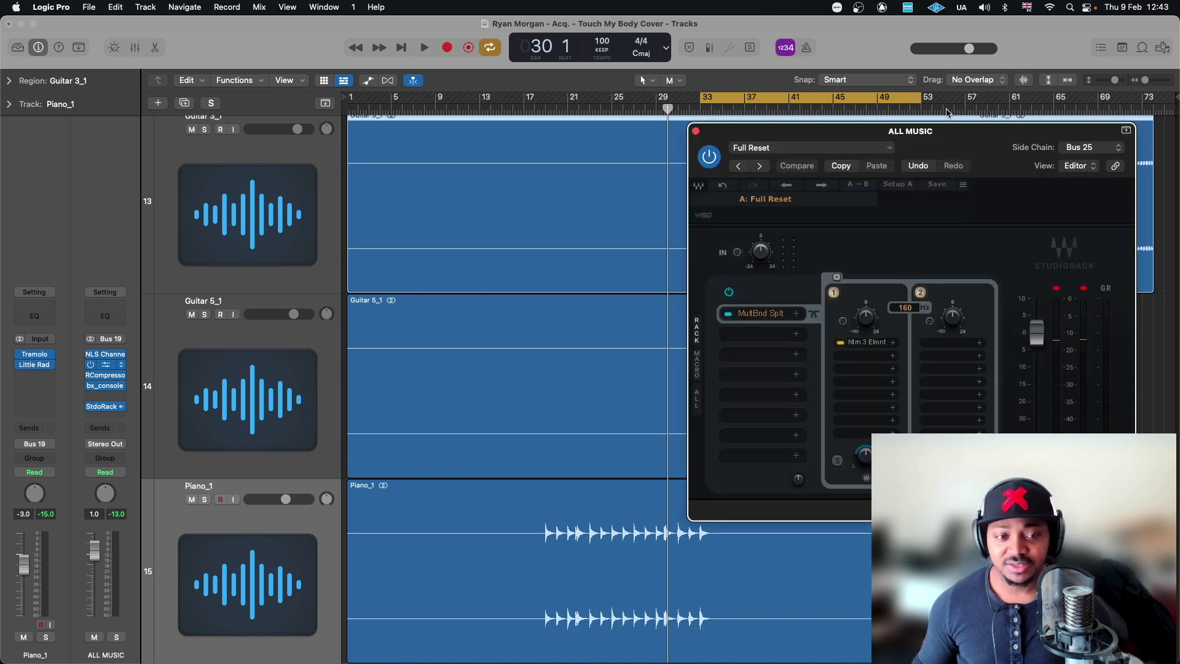
pyautogui.moveTo(946, 131); pyautogui.dragTo(644, 122)
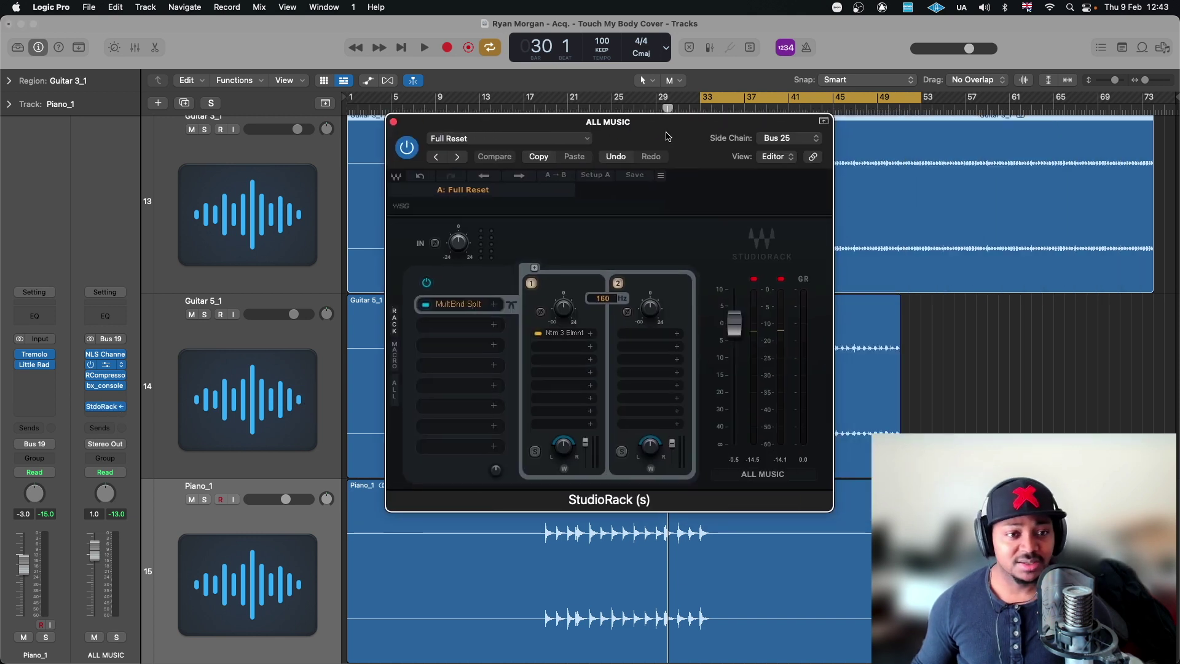
pyautogui.click(461, 306)
pyautogui.click(469, 307)
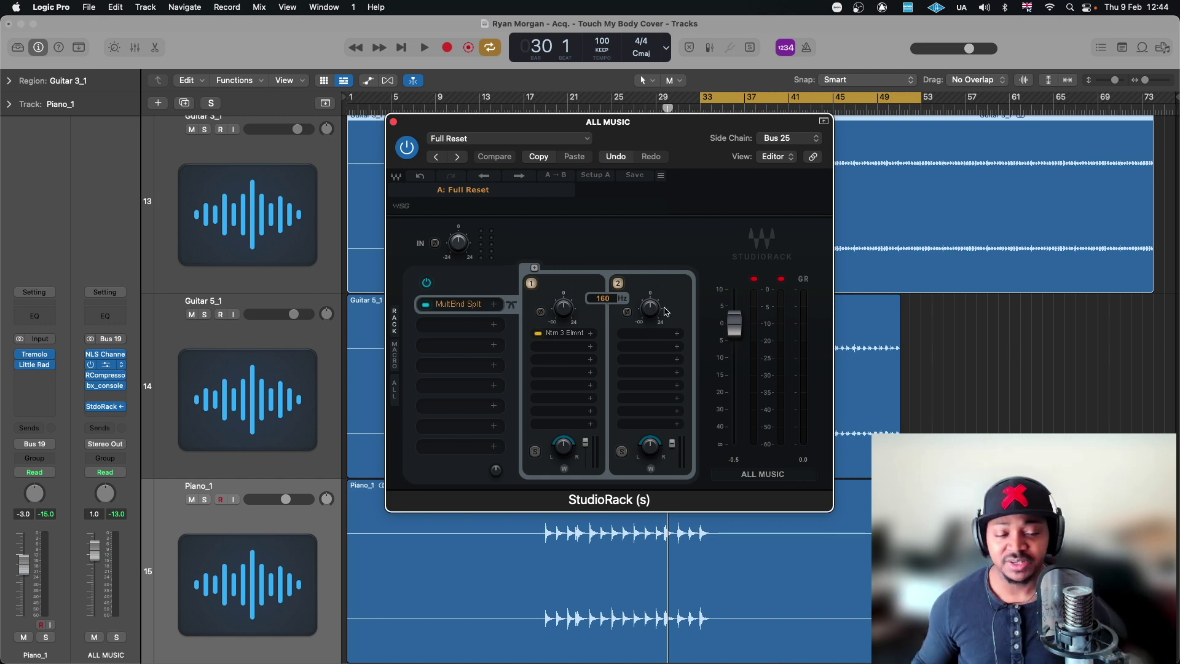
pyautogui.click(536, 452)
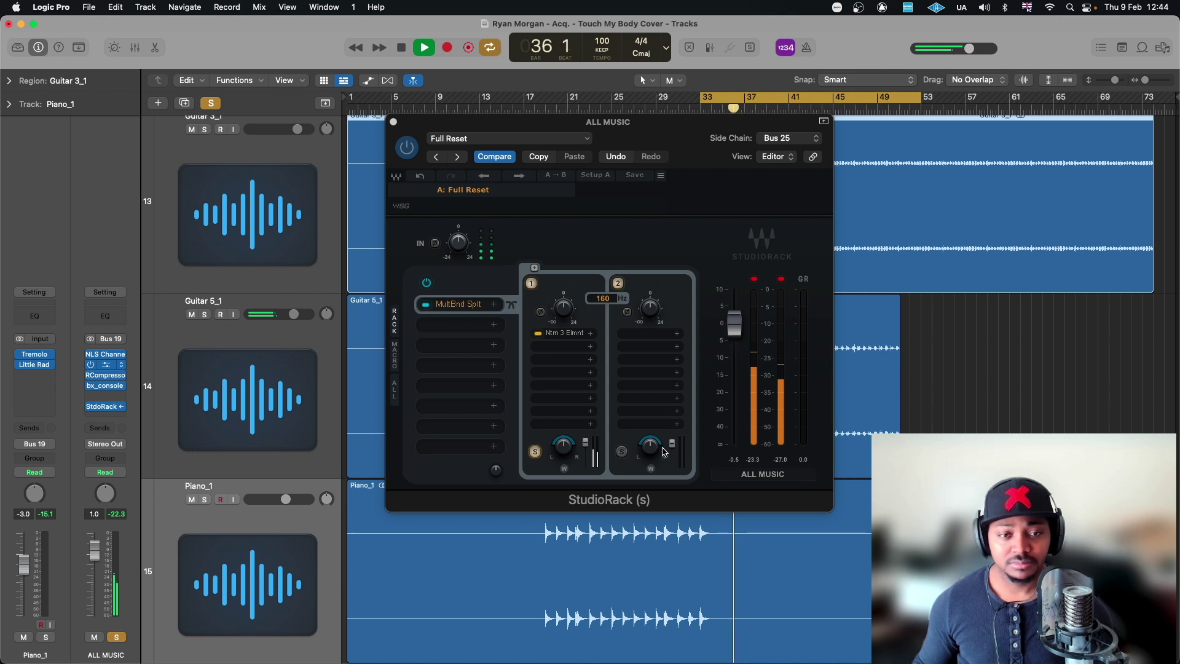
pyautogui.moveTo(662, 449)
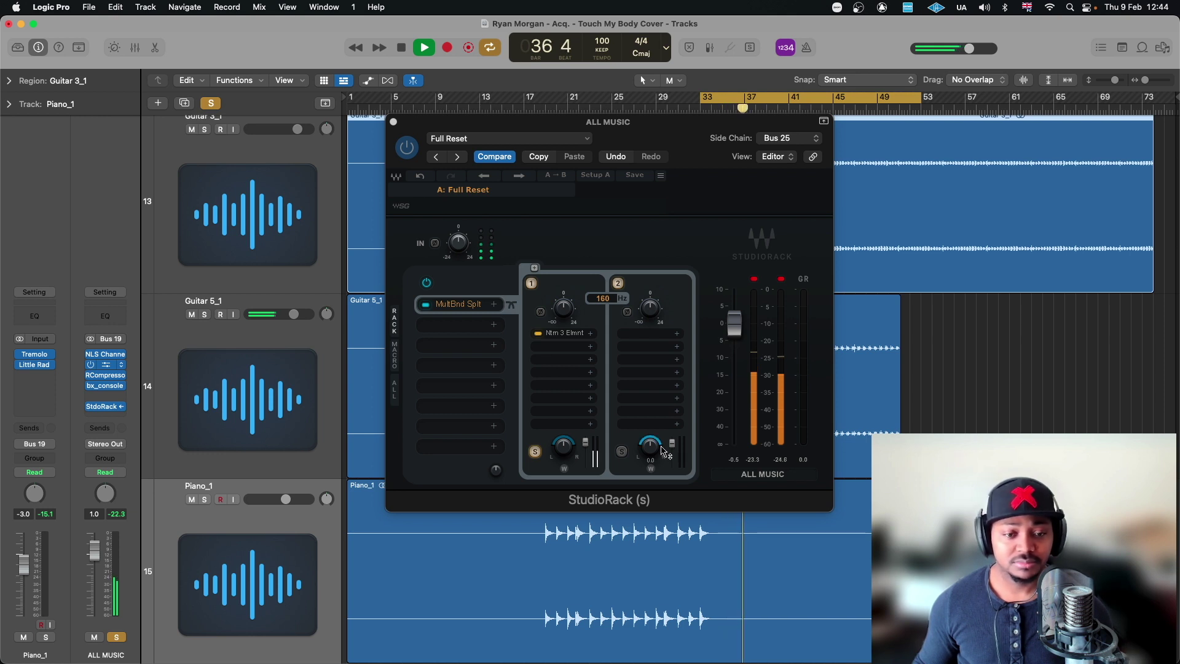
pyautogui.press('space')
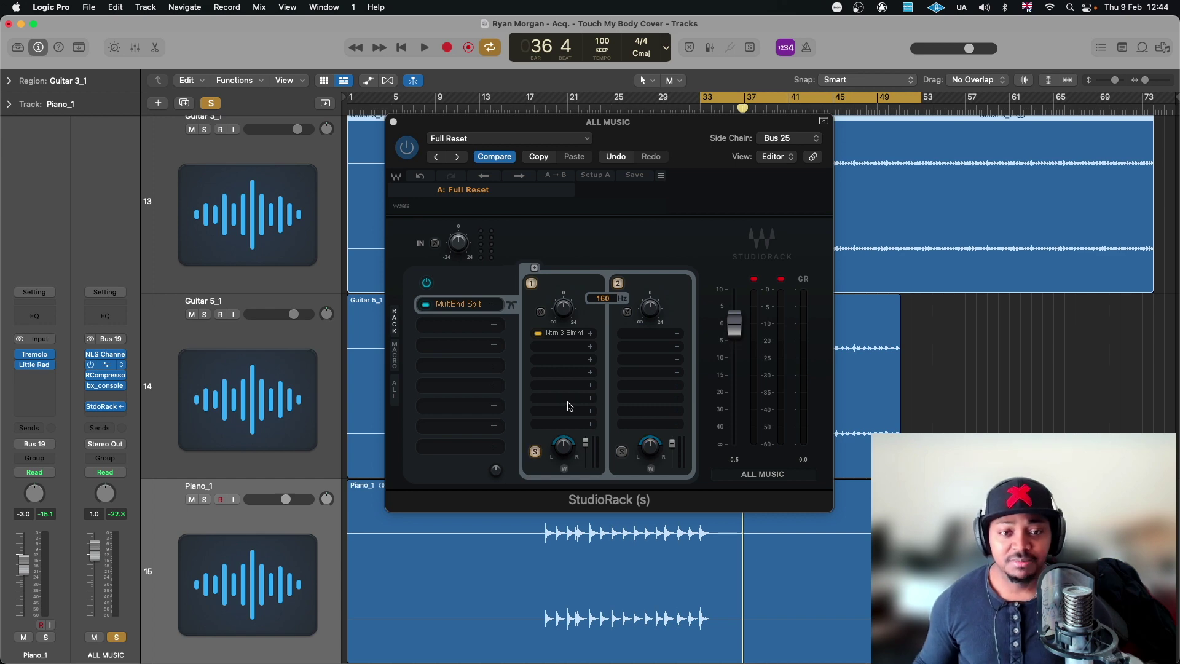
# Step: Open Neutron 3 Elements from the low band of the StudioRack multiband split
pyautogui.click(561, 333)
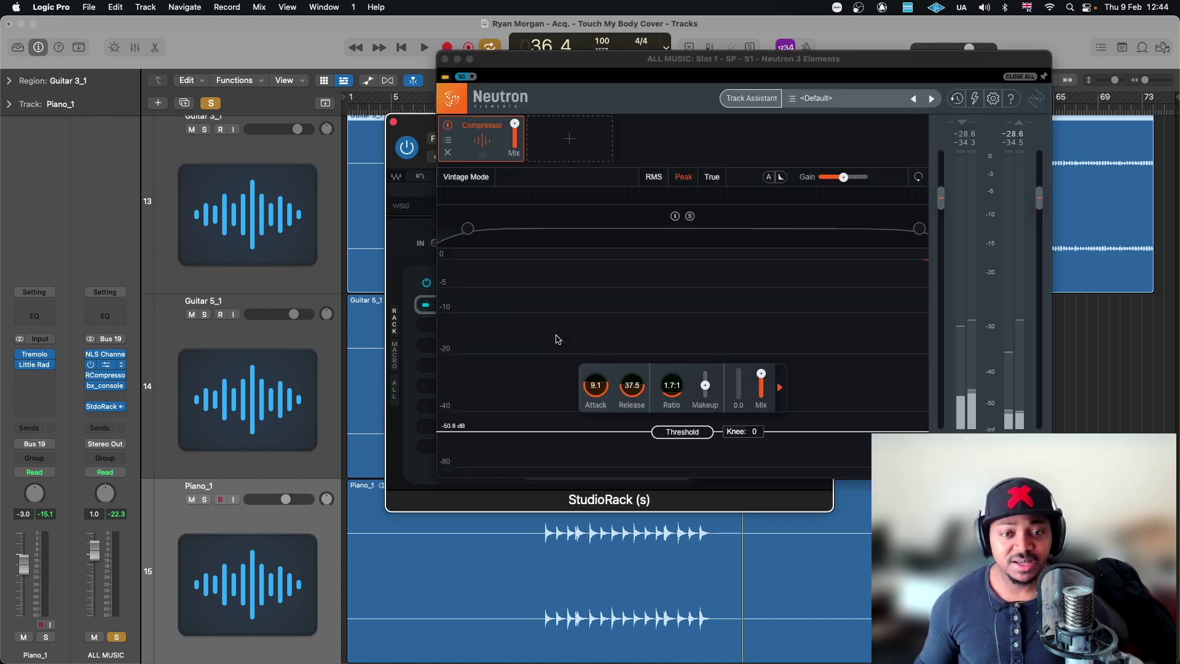
pyautogui.moveTo(801, 63); pyautogui.dragTo(714, 164)
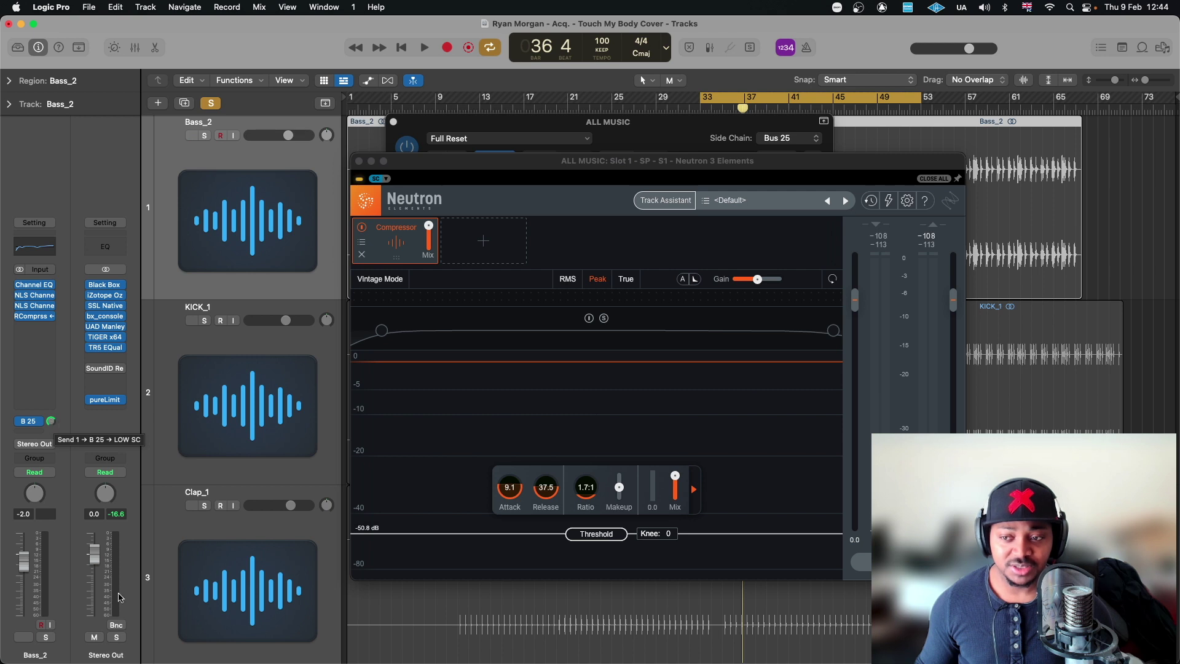
# Step: Select the KICK_1 track and inspect its Bus 25 send, which feeds the LOW SC channel
pyautogui.click(243, 349)
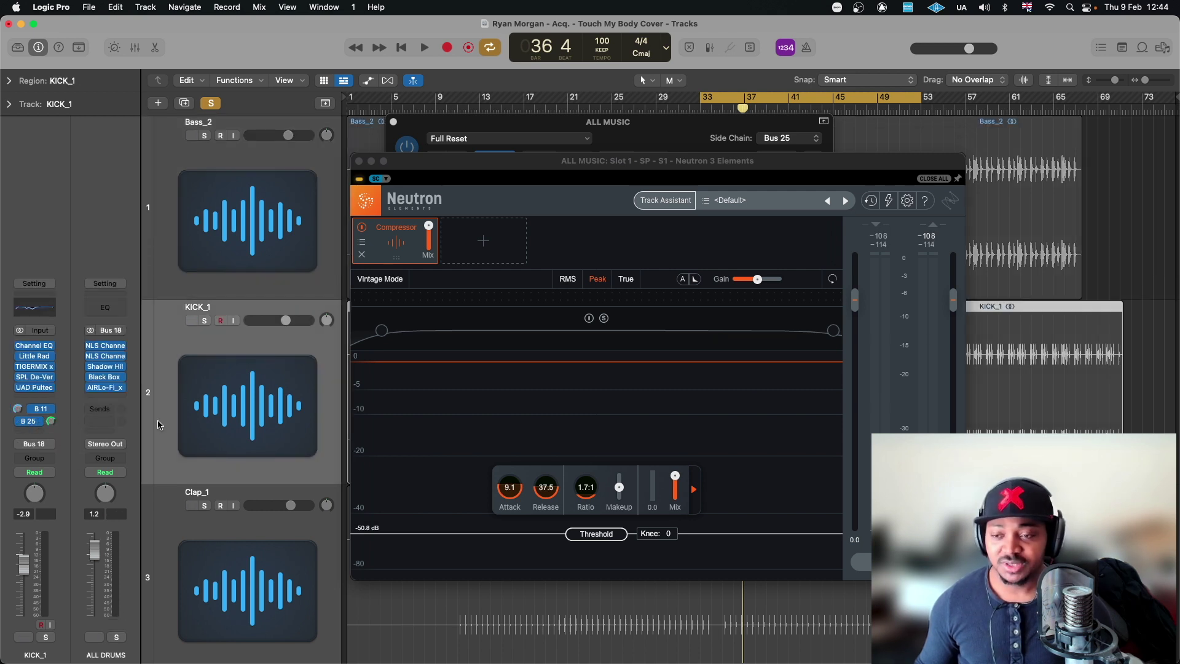
pyautogui.click(32, 421)
pyautogui.click(138, 356)
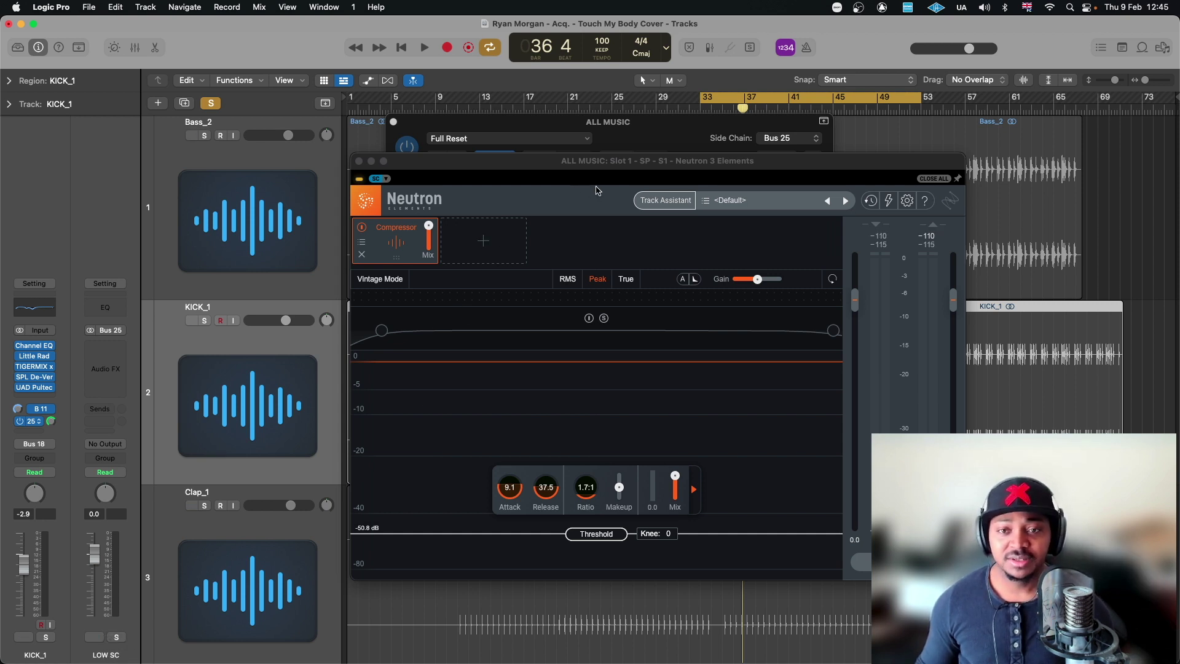
# Step: Check StudioRack's side chain source, then reveal the Sidechain option of the Neutron 3 Elements compressor
pyautogui.click(707, 126)
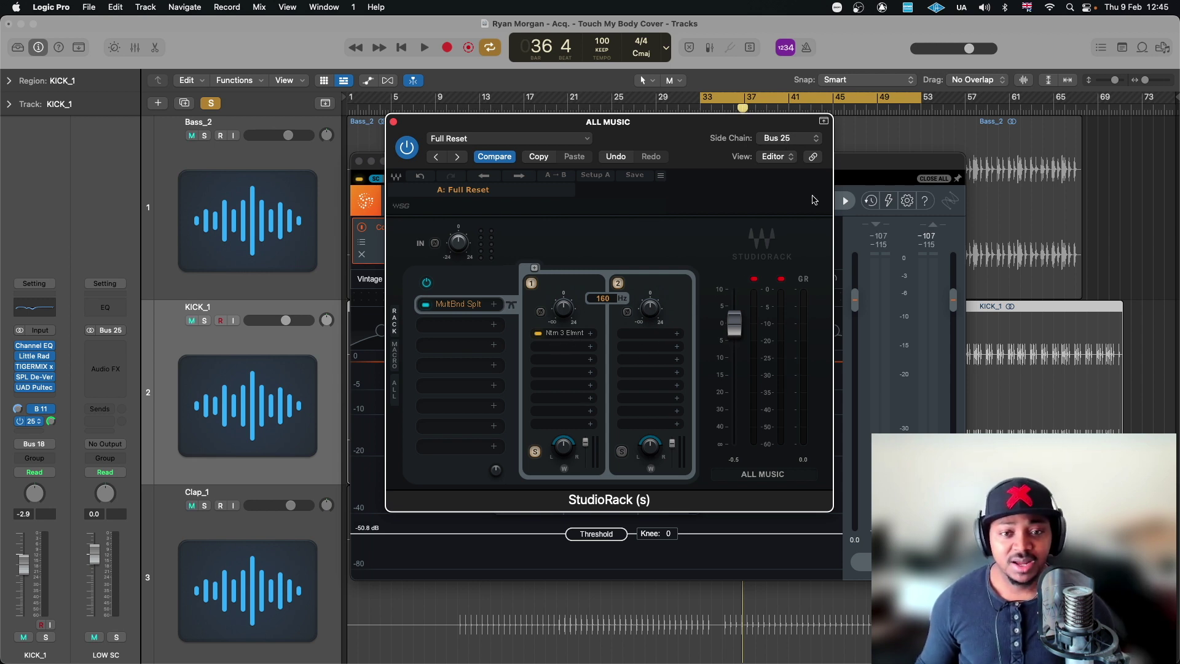
pyautogui.click(869, 166)
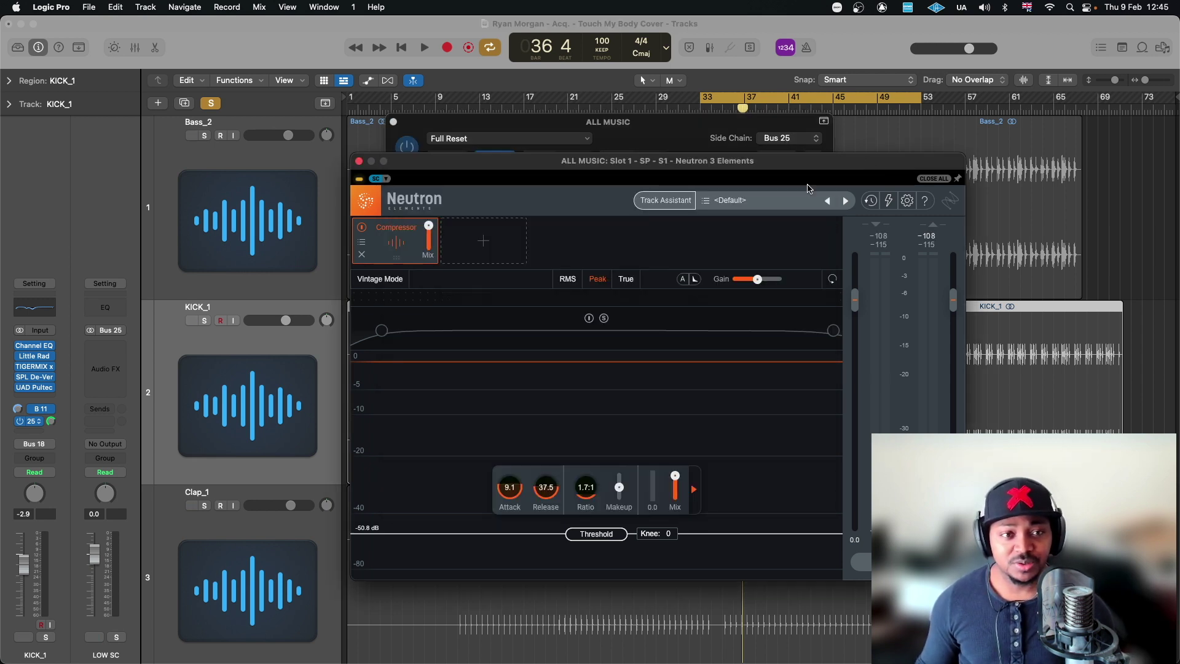
pyautogui.click(694, 491)
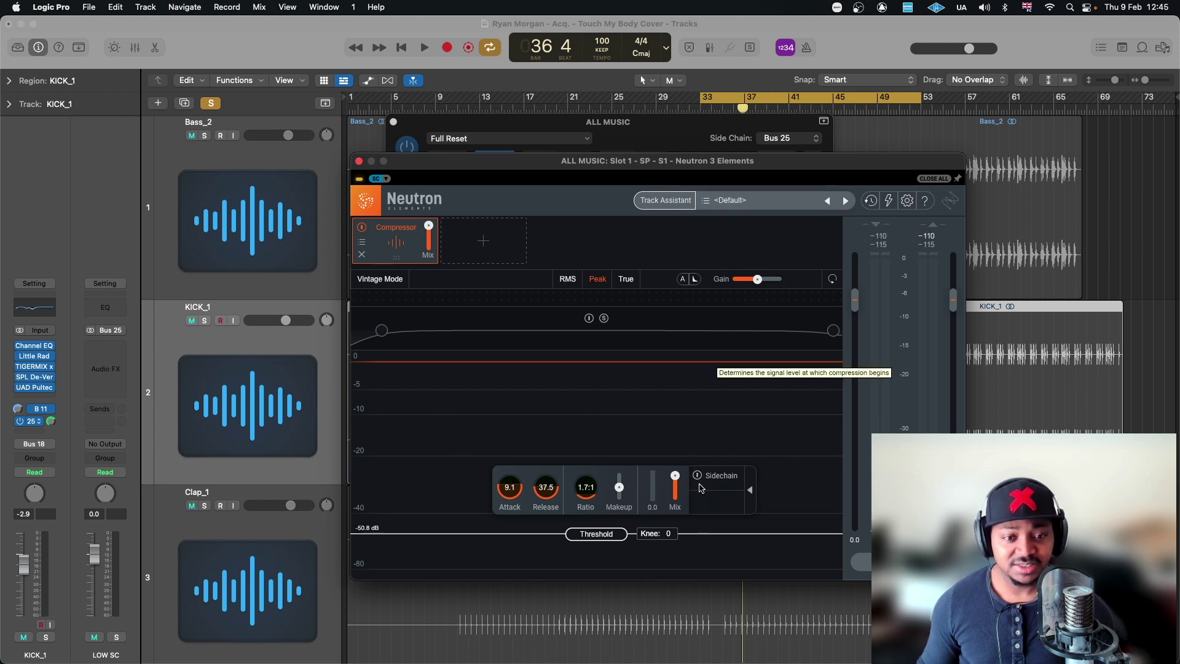
# Step: Turn on the Sidechain option of the Neutron 3 Elements compressor, watch the gain reduction during playback, and close the plug-in window
pyautogui.click(697, 475)
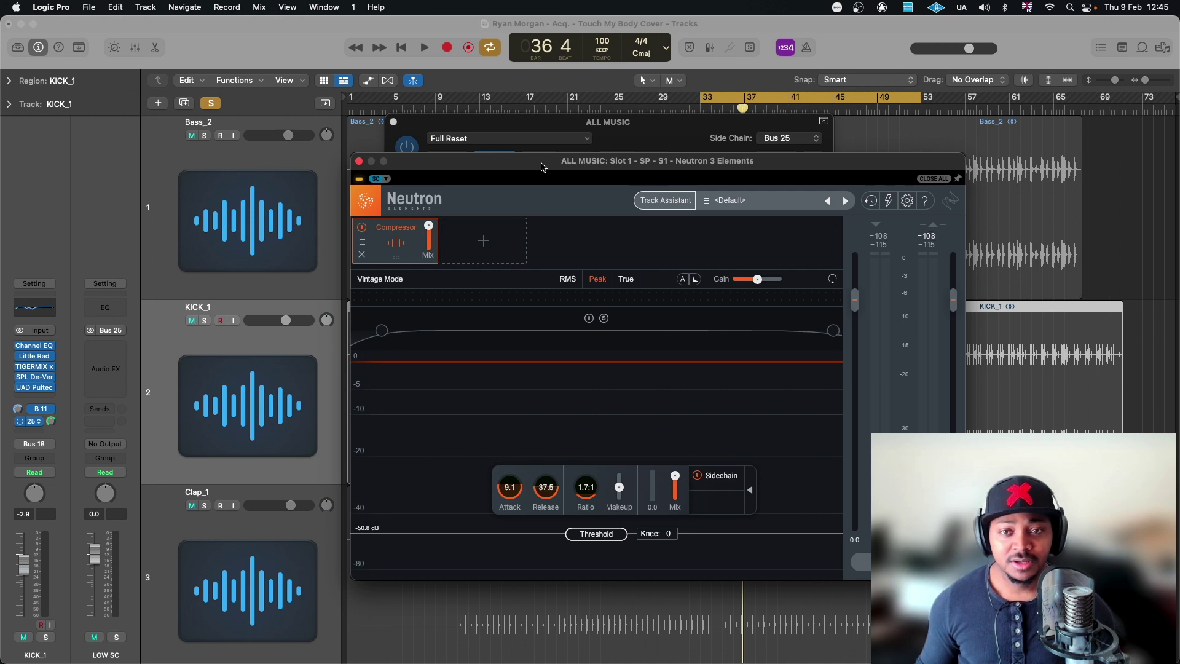
pyautogui.moveTo(542, 167); pyautogui.dragTo(497, 158)
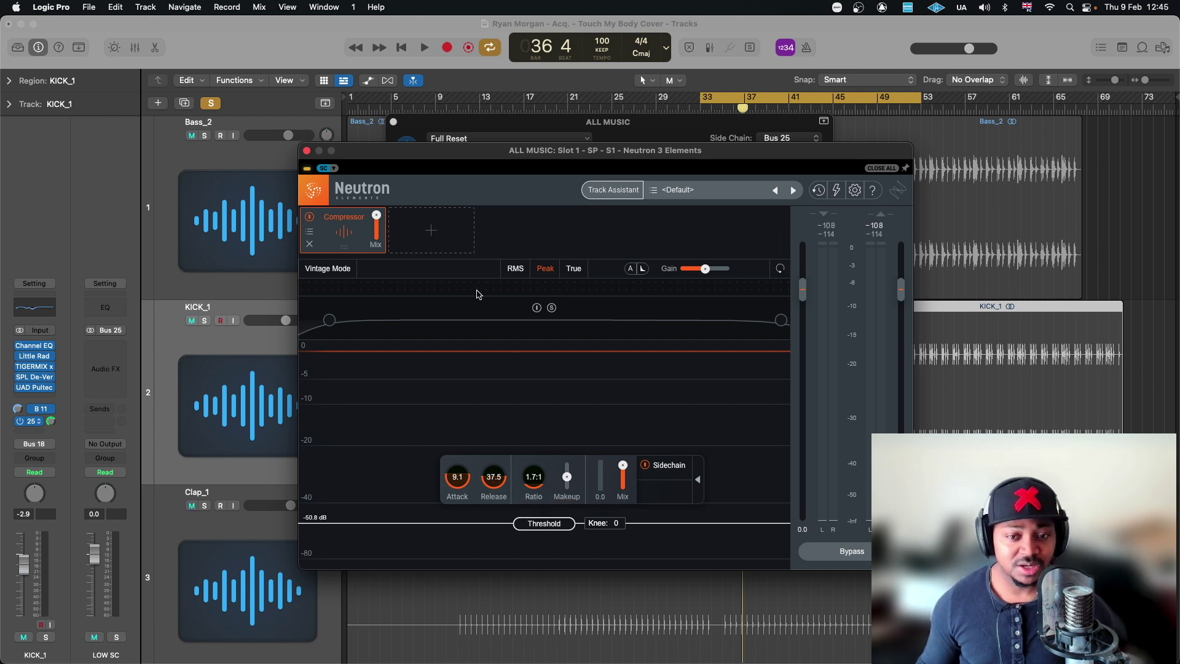
pyautogui.moveTo(481, 156); pyautogui.dragTo(477, 176)
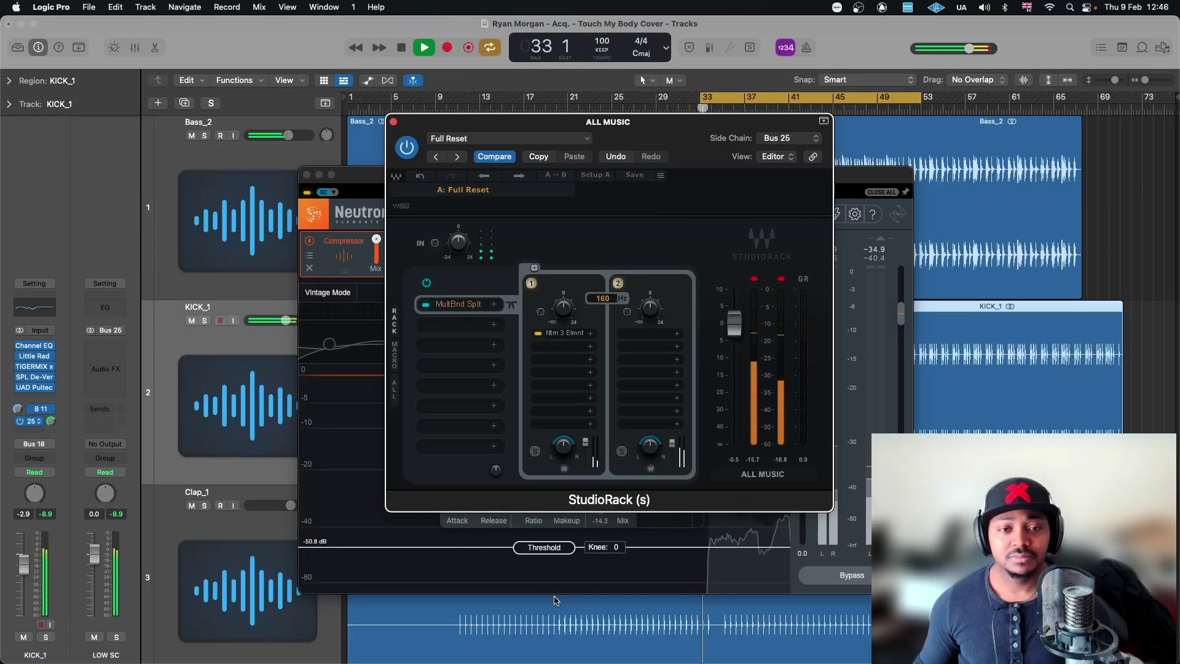
pyautogui.click(618, 521)
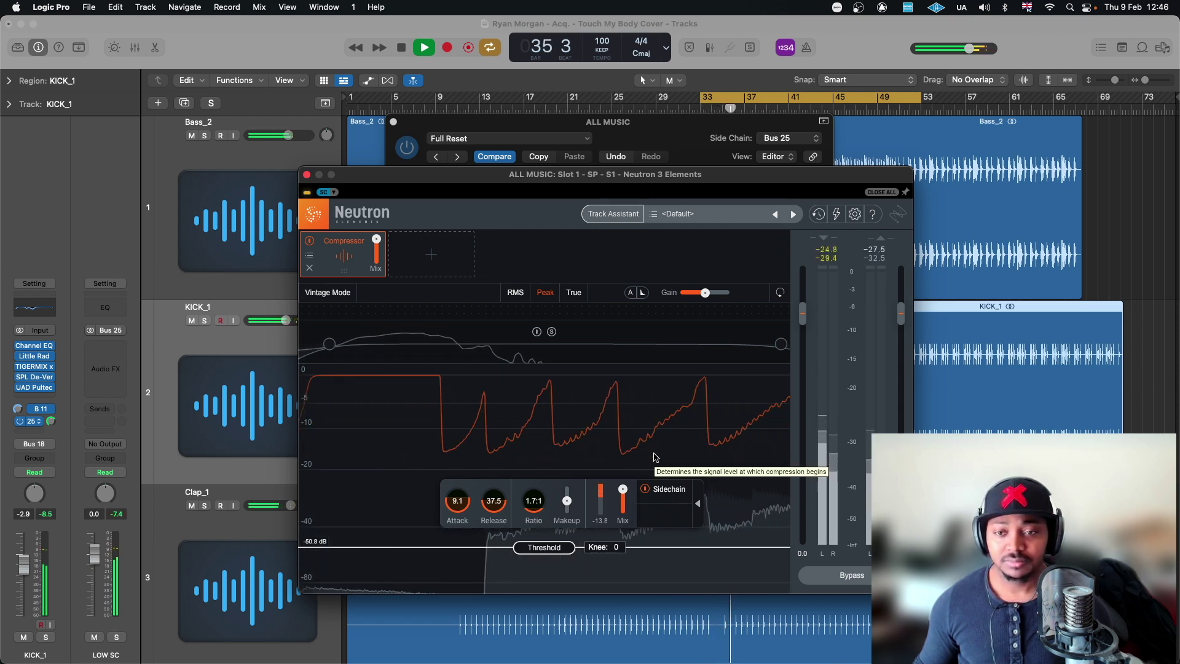
pyautogui.moveTo(490, 181); pyautogui.dragTo(503, 277)
pyautogui.click(319, 271)
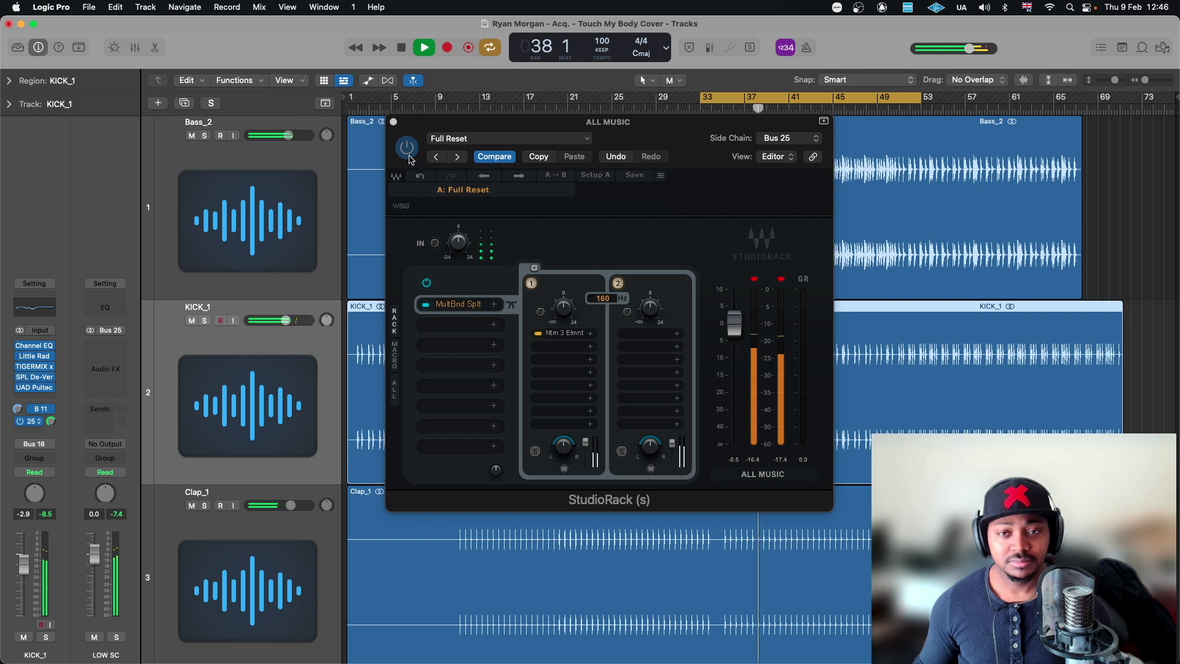
# Step: Compare the ALL MUSIC bus with StudioRack bypassed and active during playback, then stop the playback
pyautogui.moveTo(402, 152); pyautogui.dragTo(328, 161)
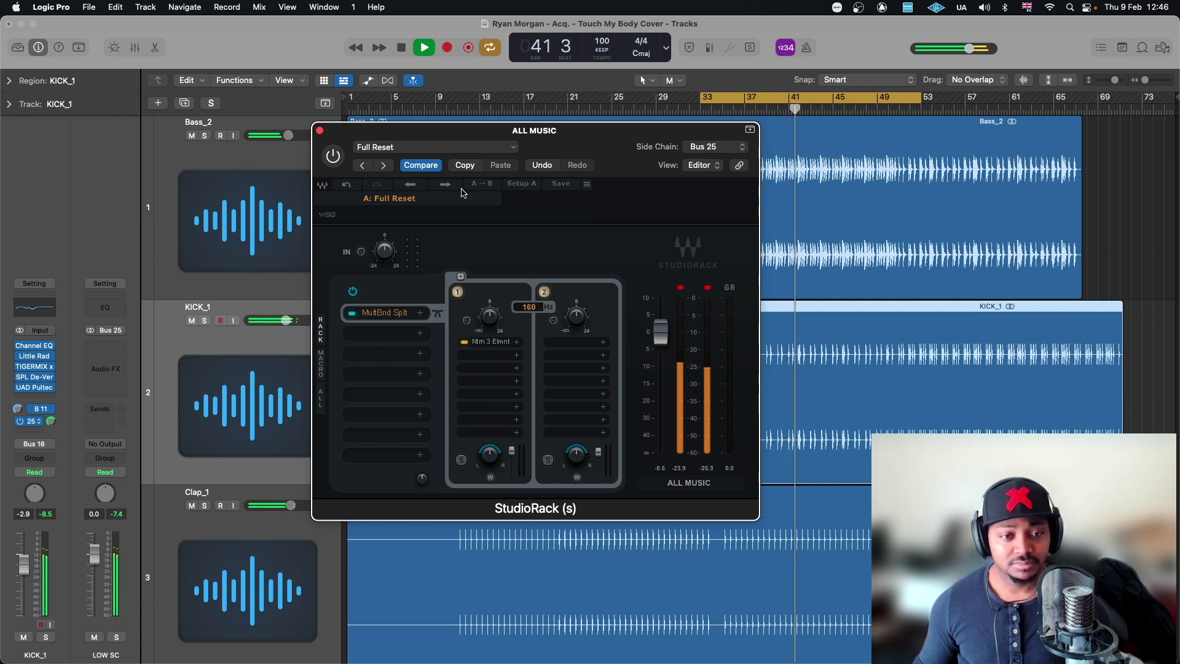
pyautogui.moveTo(593, 134); pyautogui.dragTo(437, 144)
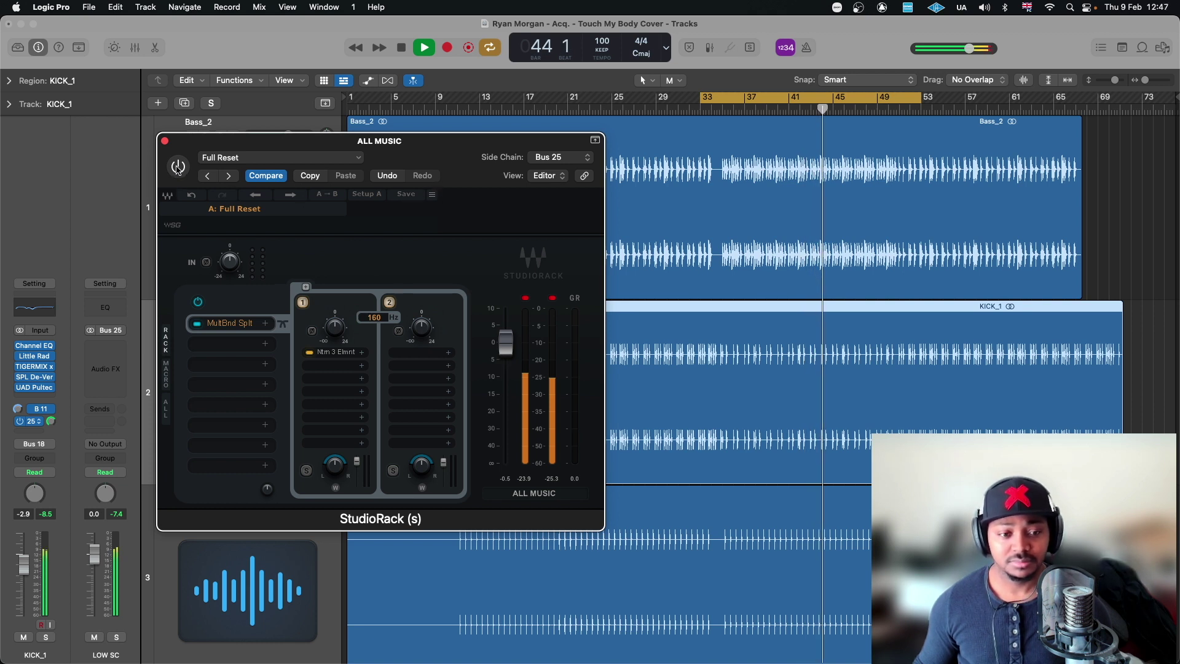
pyautogui.click(177, 167)
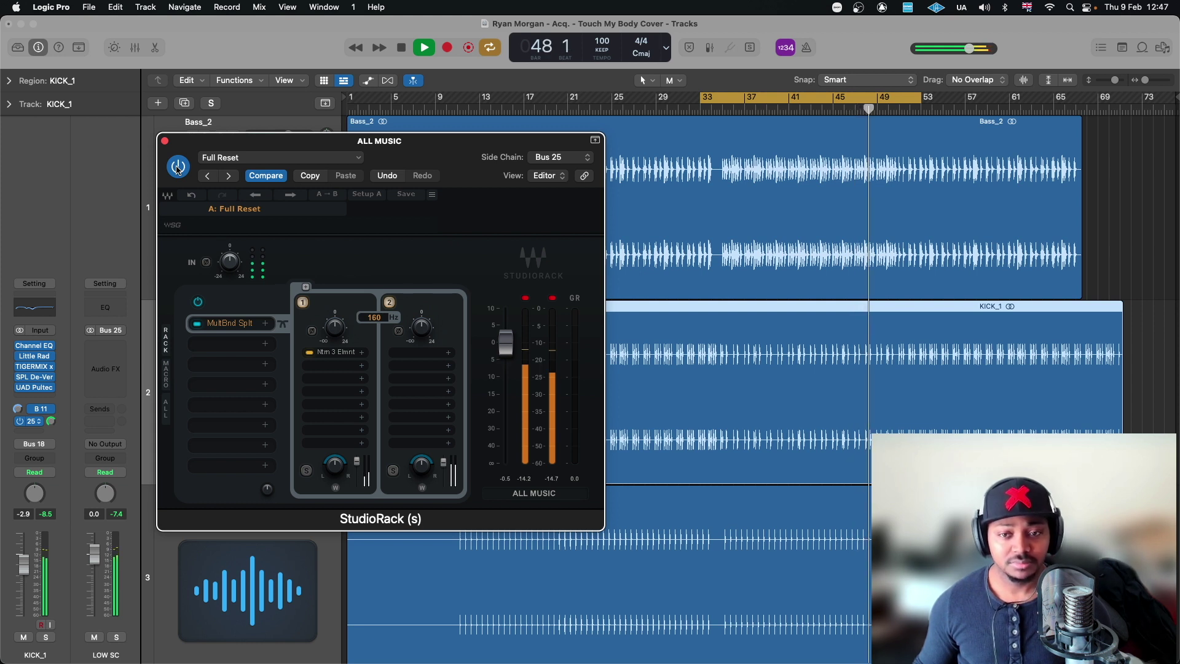
pyautogui.press('space')
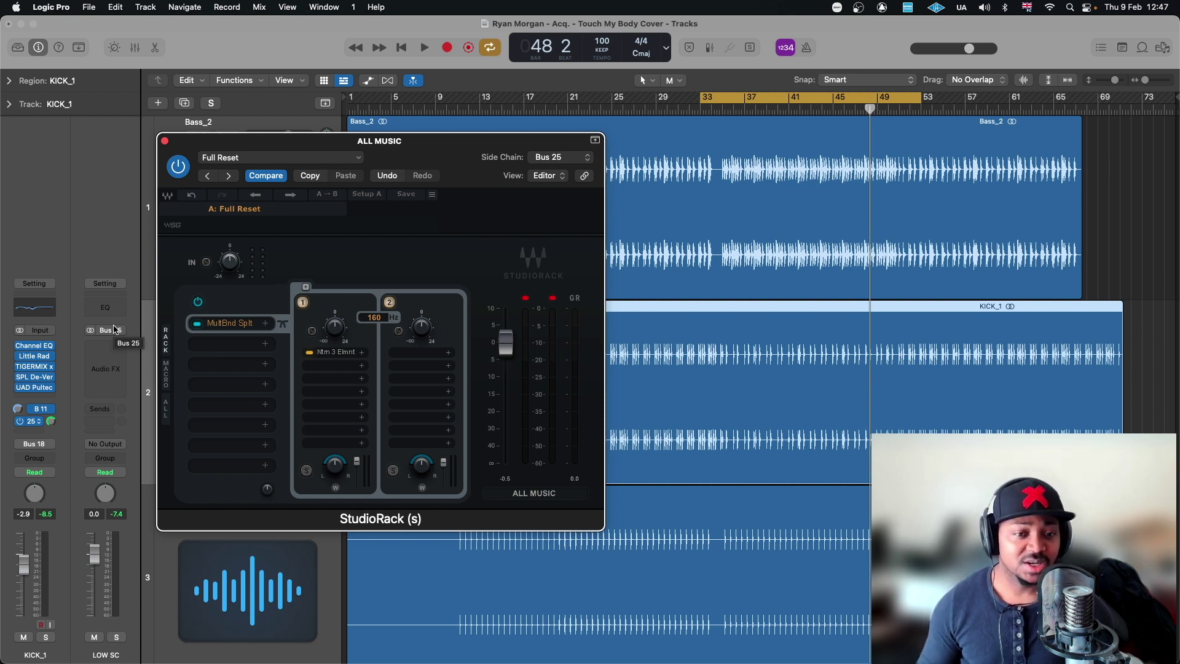
# Step: Play the song, open Neutron 3 Elements from StudioRack's low band, and arrange both windows so StudioRack's bypass stays reachable
pyautogui.press('space')
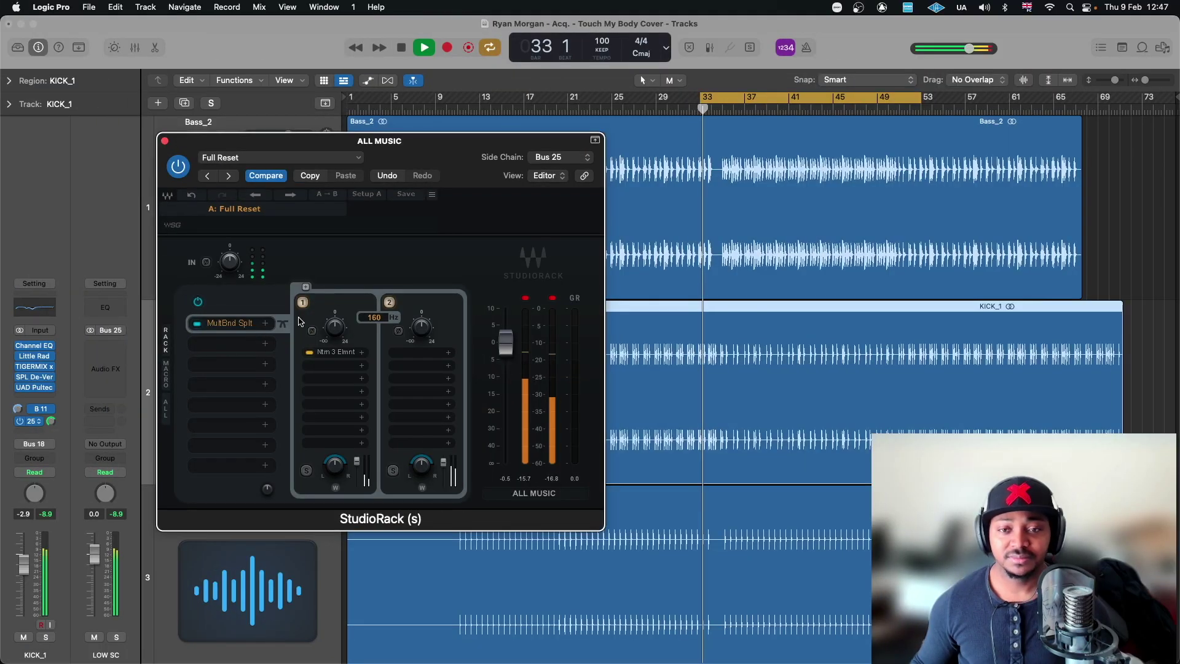
pyautogui.click(332, 353)
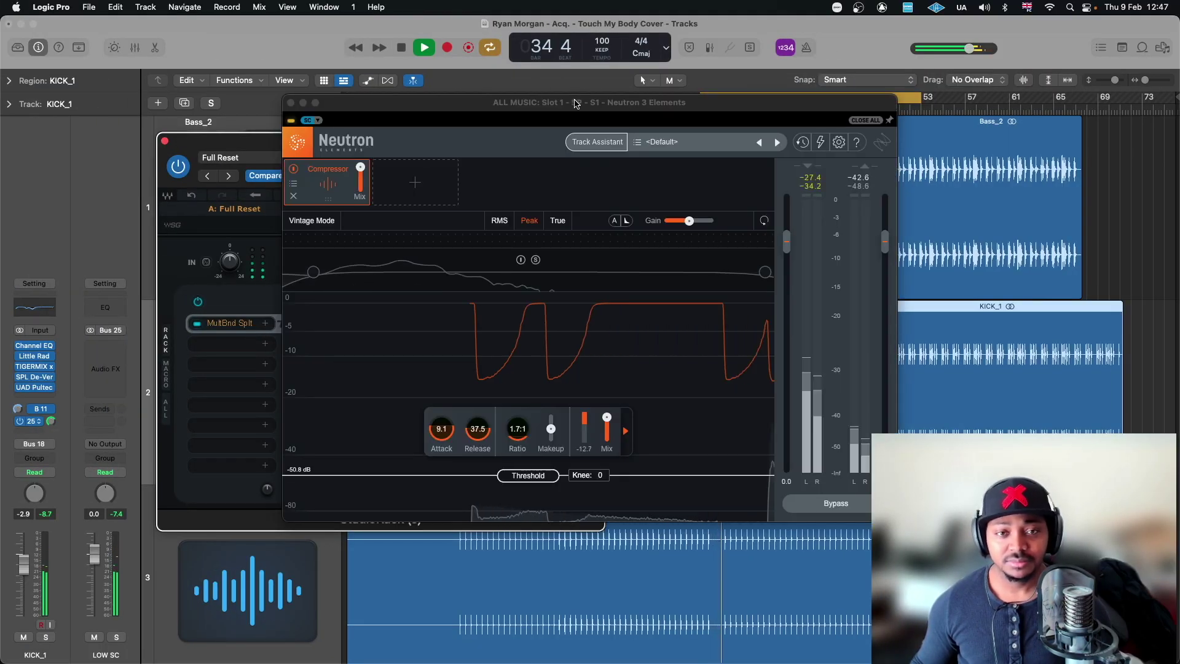
pyautogui.moveTo(510, 102); pyautogui.dragTo(500, 204)
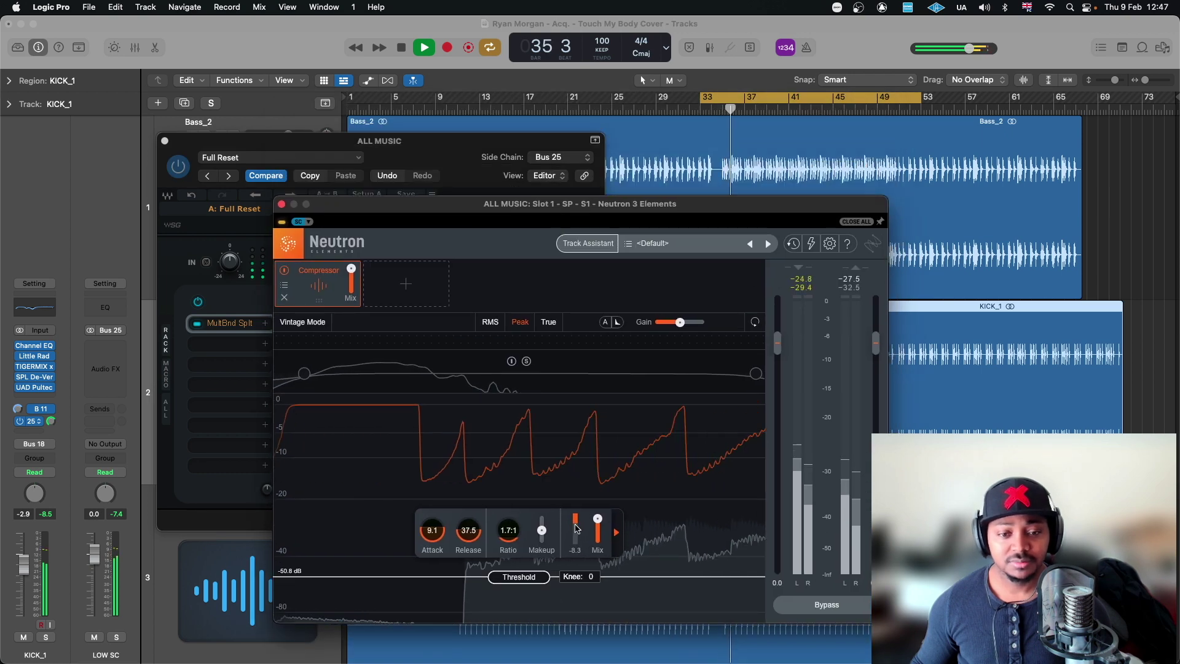
pyautogui.moveTo(288, 146); pyautogui.dragTo(346, 228)
pyautogui.click(520, 188)
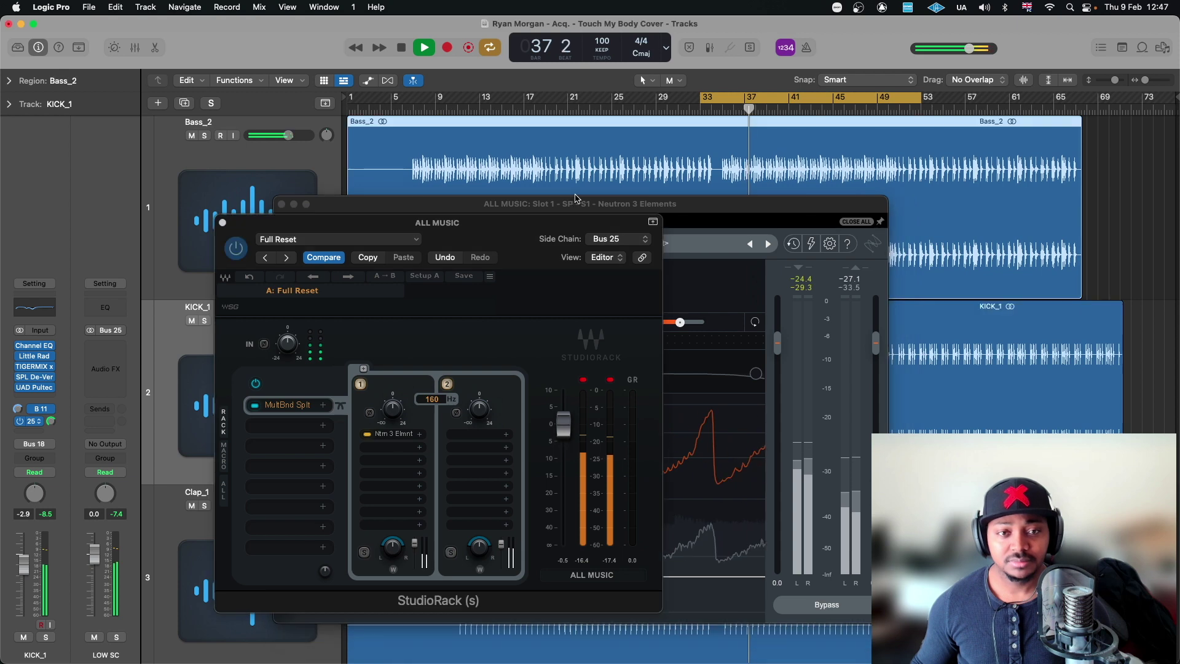
pyautogui.click(520, 204)
pyautogui.moveTo(246, 232); pyautogui.dragTo(147, 232)
pyautogui.moveTo(604, 208); pyautogui.dragTo(491, 205)
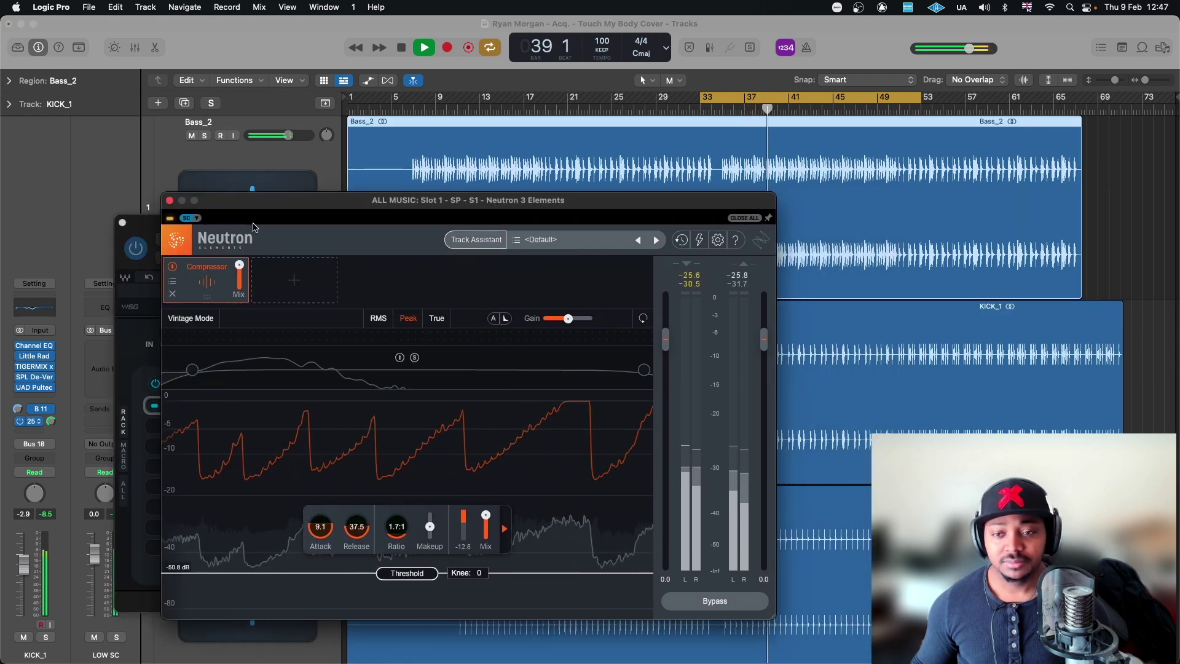
# Step: Bypass StudioRack, watch the compressor in Neutron 3 Elements, re-enable StudioRack, and hide the plug-in windows
pyautogui.click(135, 251)
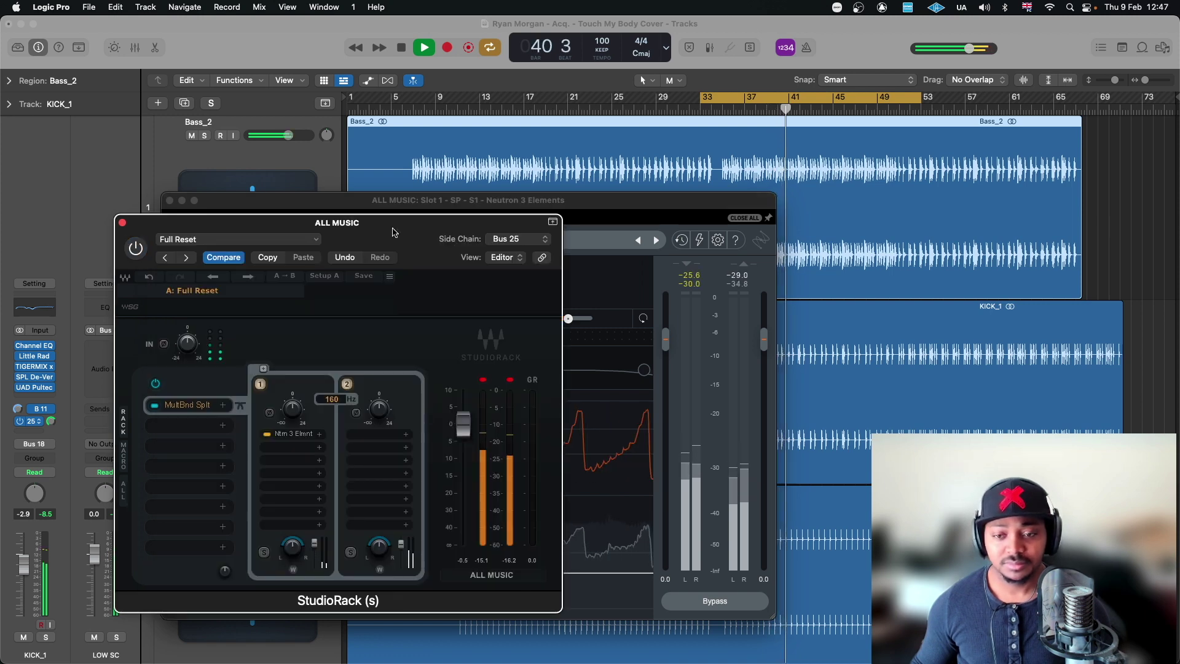
pyautogui.click(289, 433)
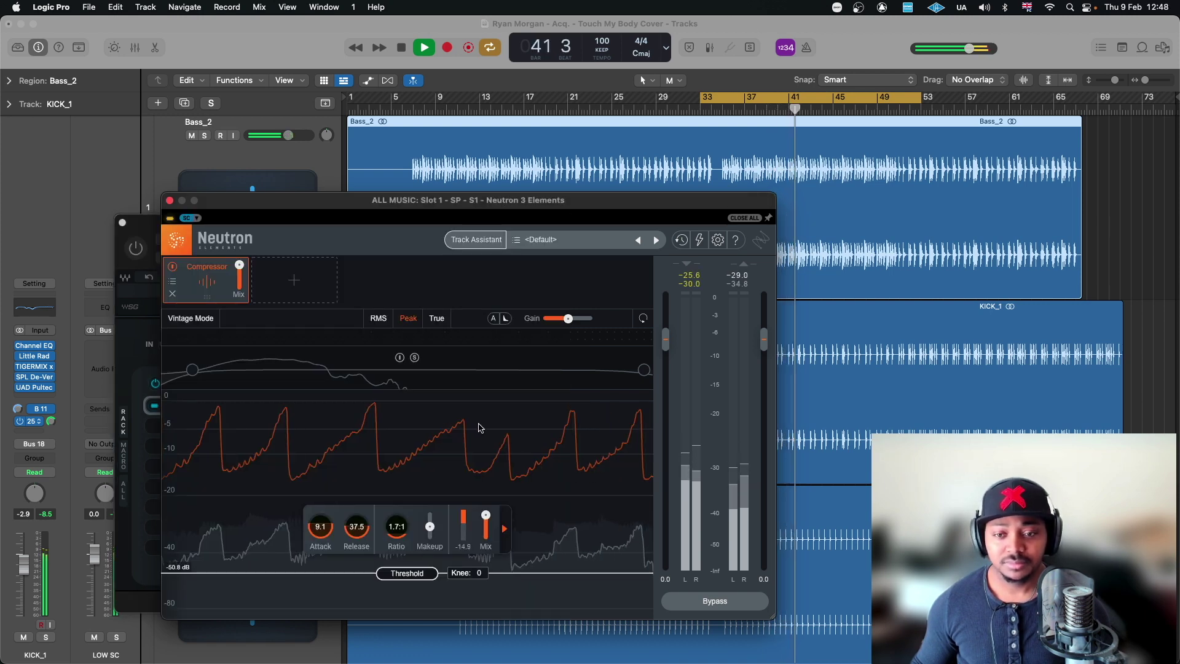
pyautogui.click(135, 249)
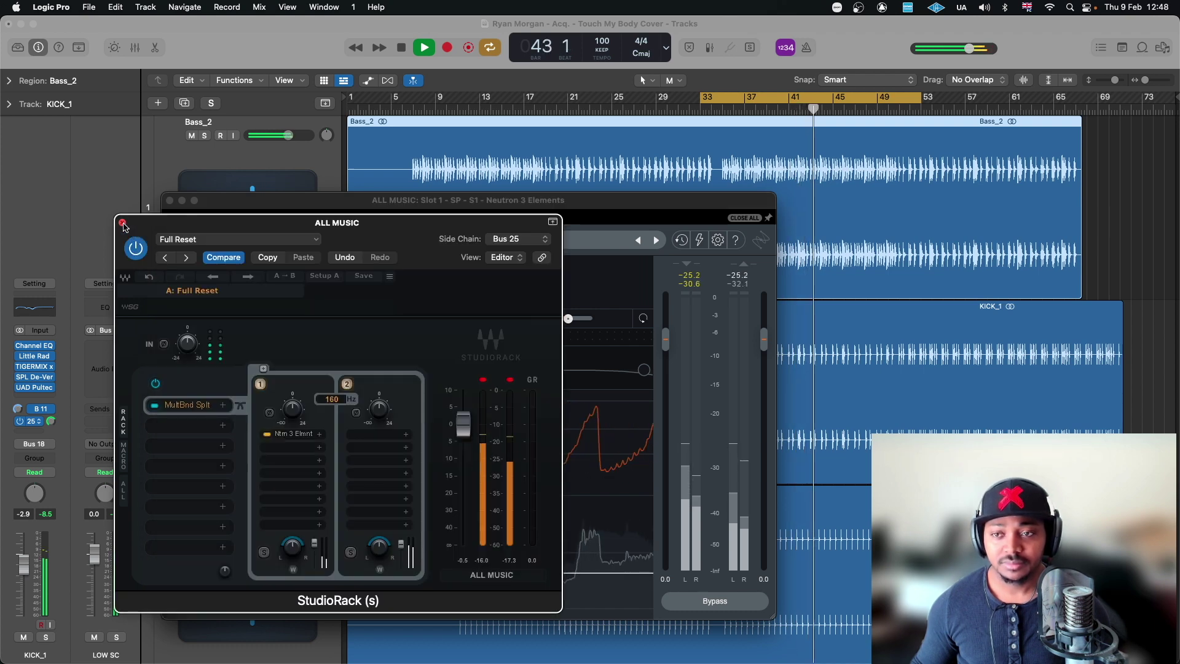
pyautogui.press('v')
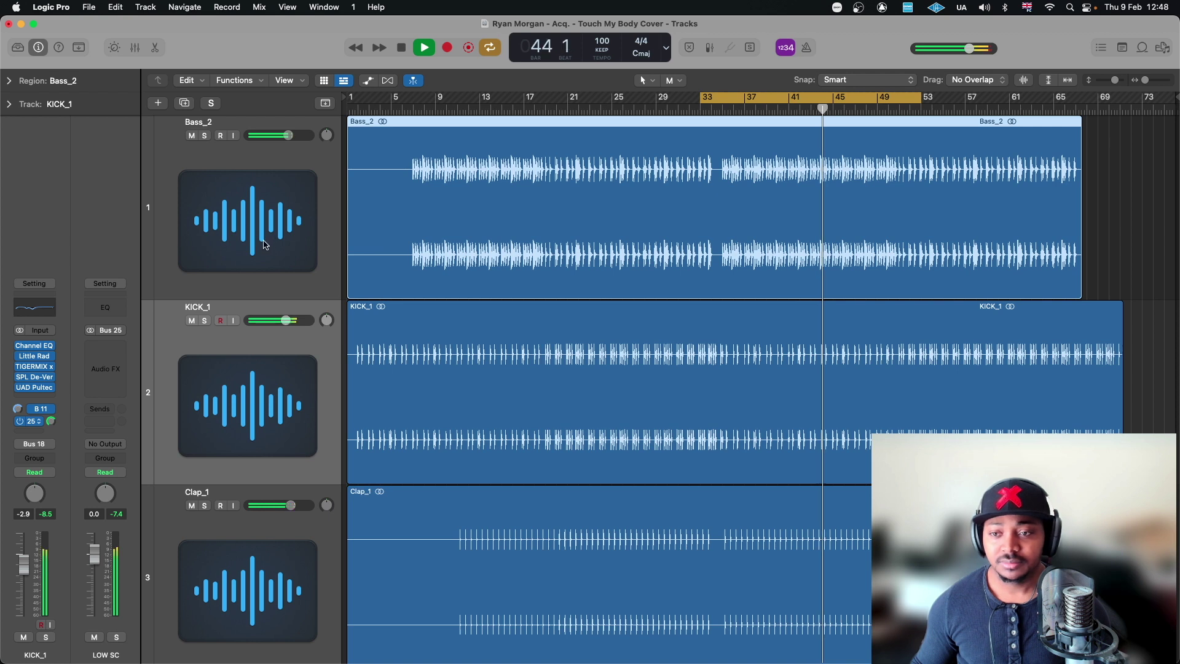
# Step: Mute the Bass_2 and KICK_1 tracks
pyautogui.scroll(2, 237, 216)
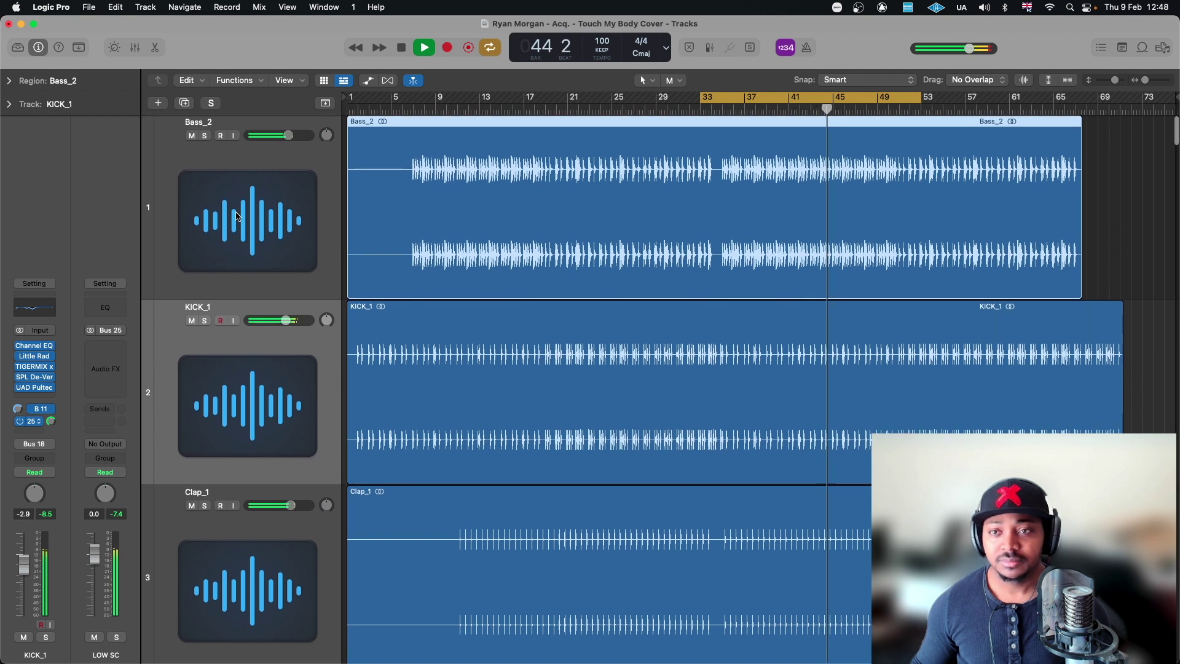
pyautogui.click(191, 135)
pyautogui.click(192, 320)
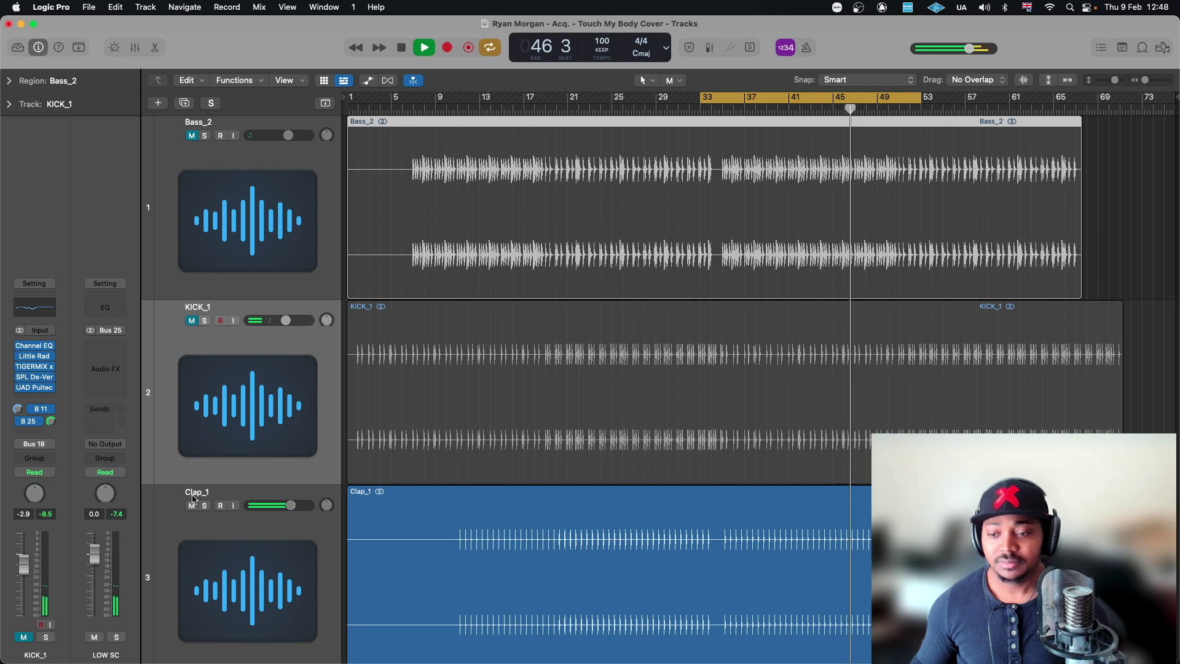
# Step: Select the Piano_1 track, then reopen StudioRack on the ALL MUSIC bus and Neutron 3 Elements from its low band
pyautogui.click(211, 541)
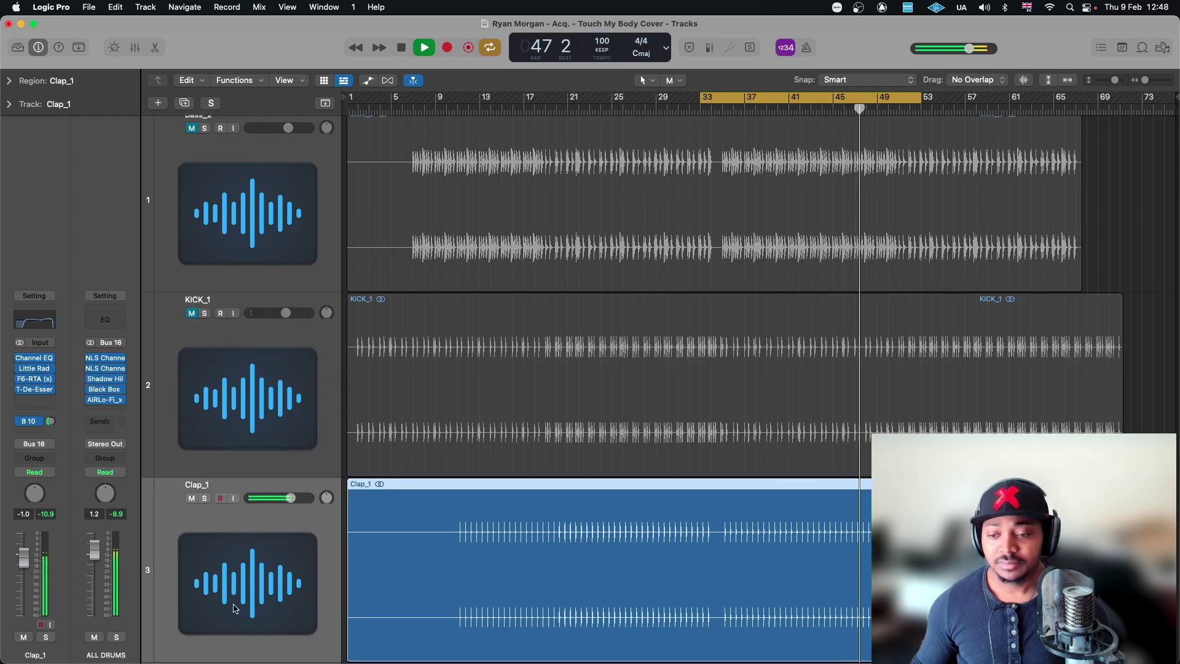
pyautogui.scroll(-20, 264, 556)
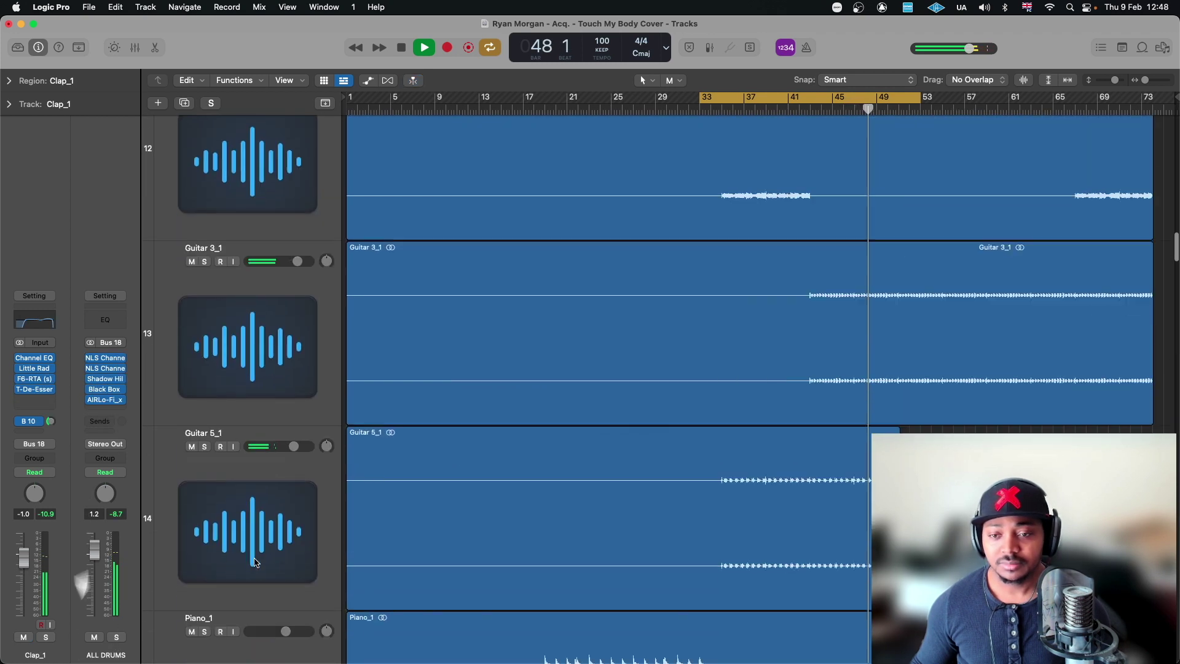
pyautogui.scroll(3, 256, 563)
pyautogui.click(178, 492)
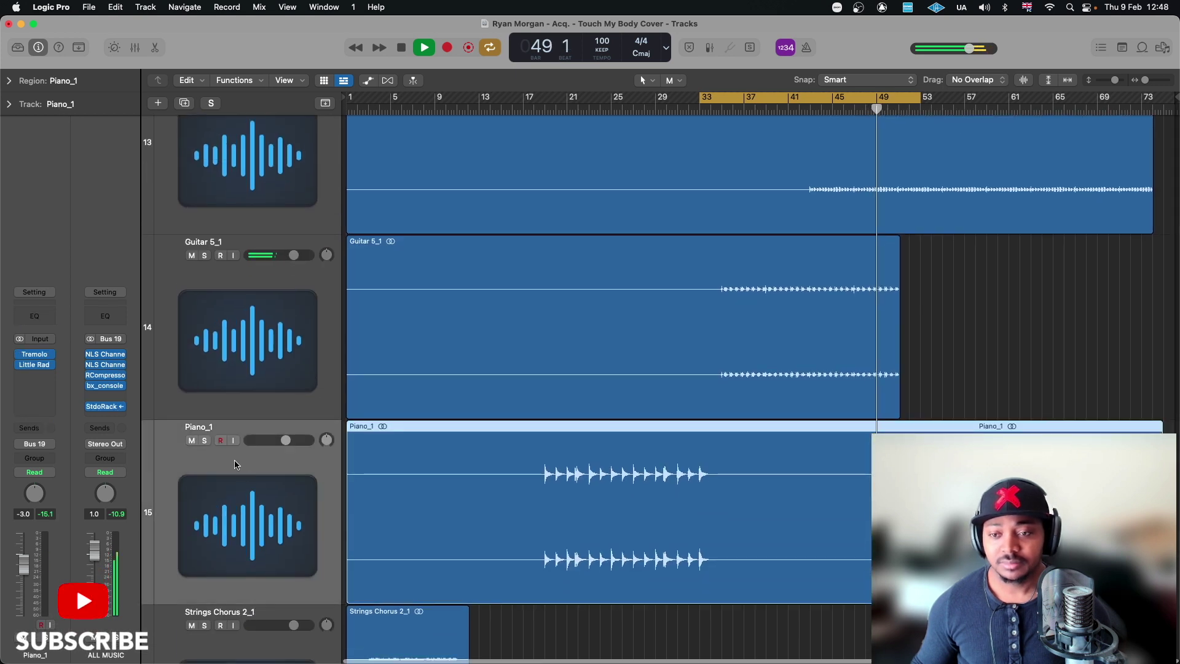
pyautogui.click(103, 406)
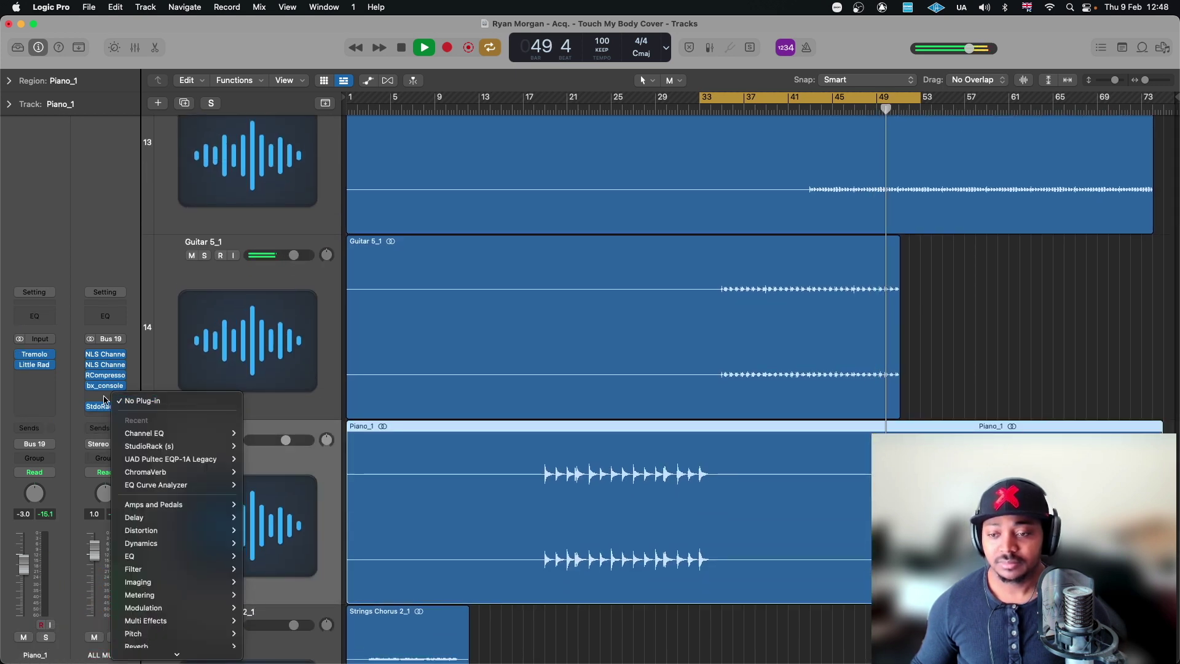
pyautogui.click(102, 407)
pyautogui.click(102, 408)
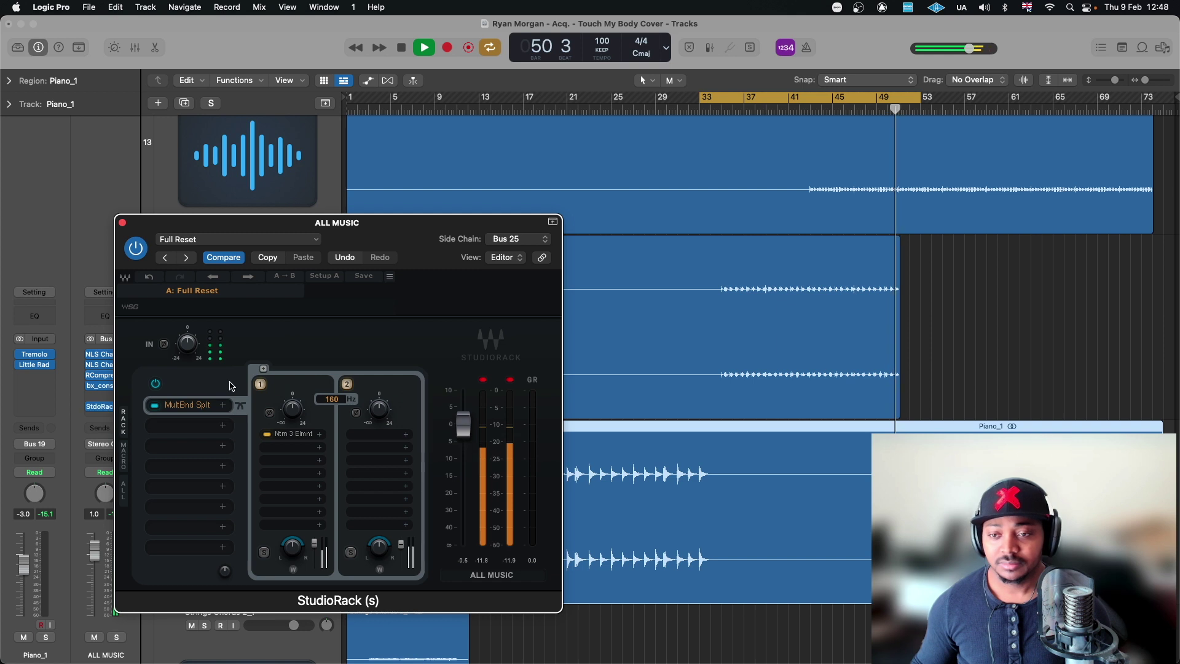
pyautogui.click(287, 435)
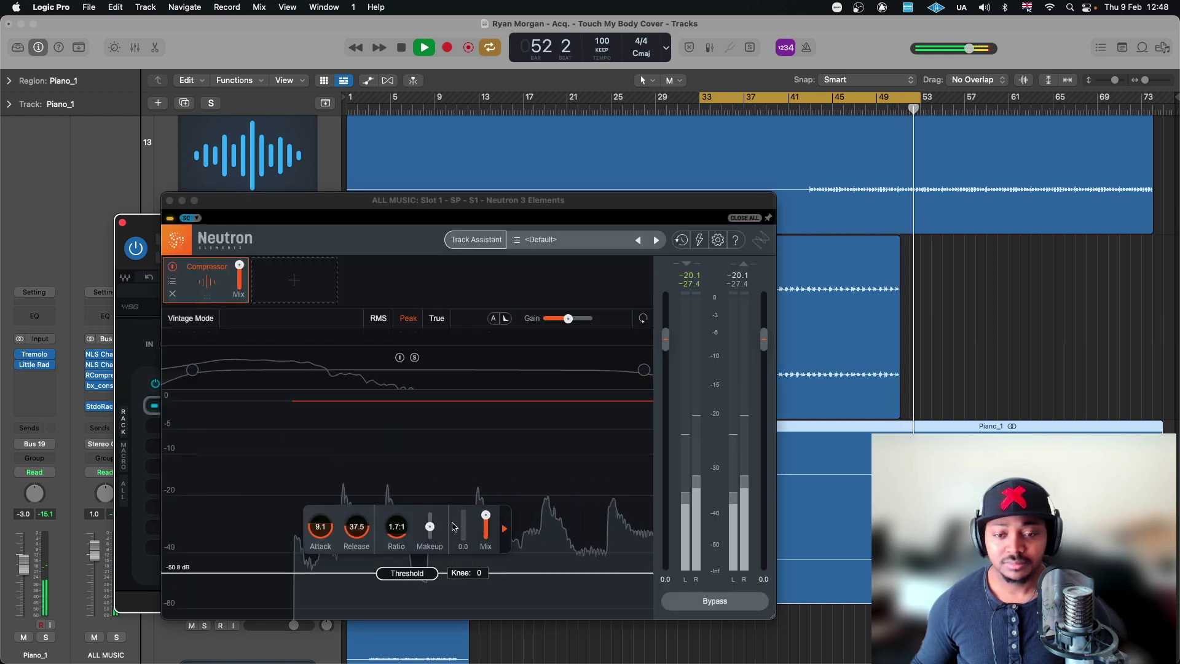
# Step: Show the mixer and unmute KICK_1 to watch the compressor react to the kick alone, then mute it again
pyautogui.moveTo(333, 198); pyautogui.dragTo(347, 110)
pyautogui.click(134, 47)
pyautogui.hscroll(-6, 417, 633)
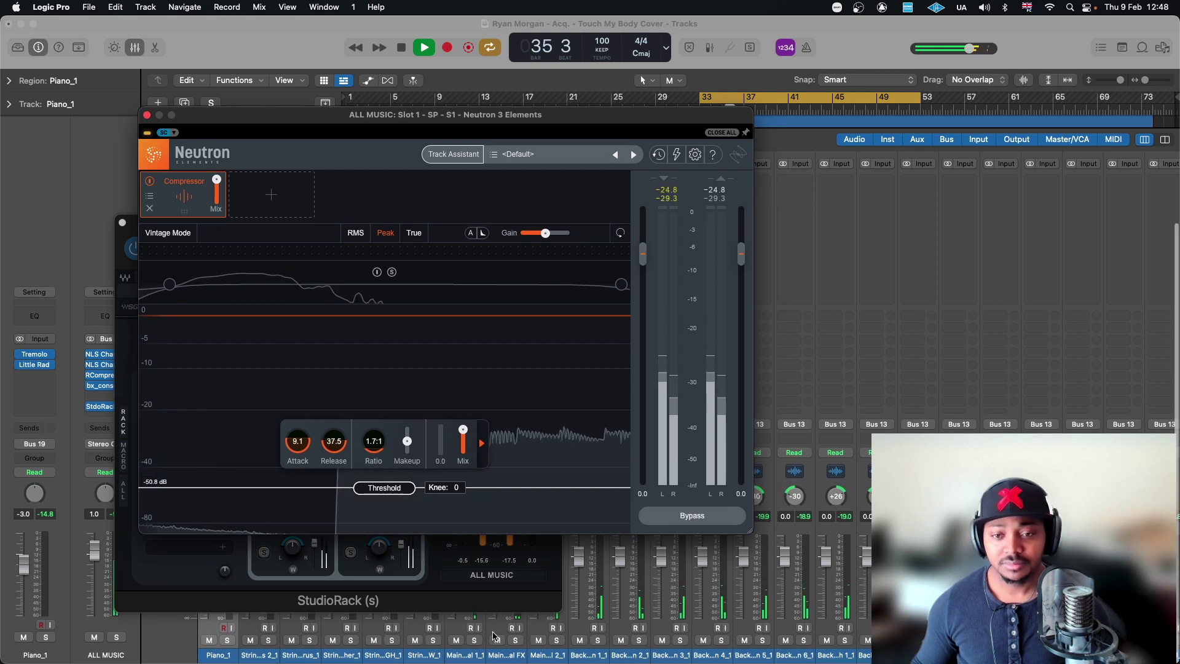
pyautogui.hscroll(-10, 387, 640)
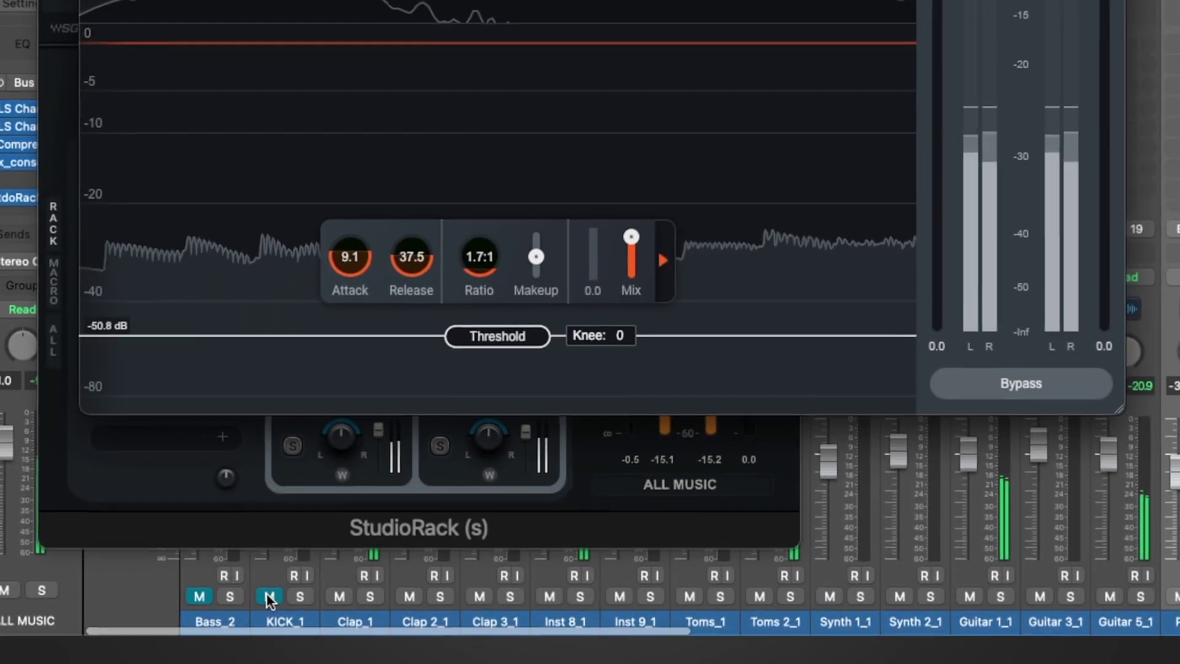
pyautogui.click(250, 639)
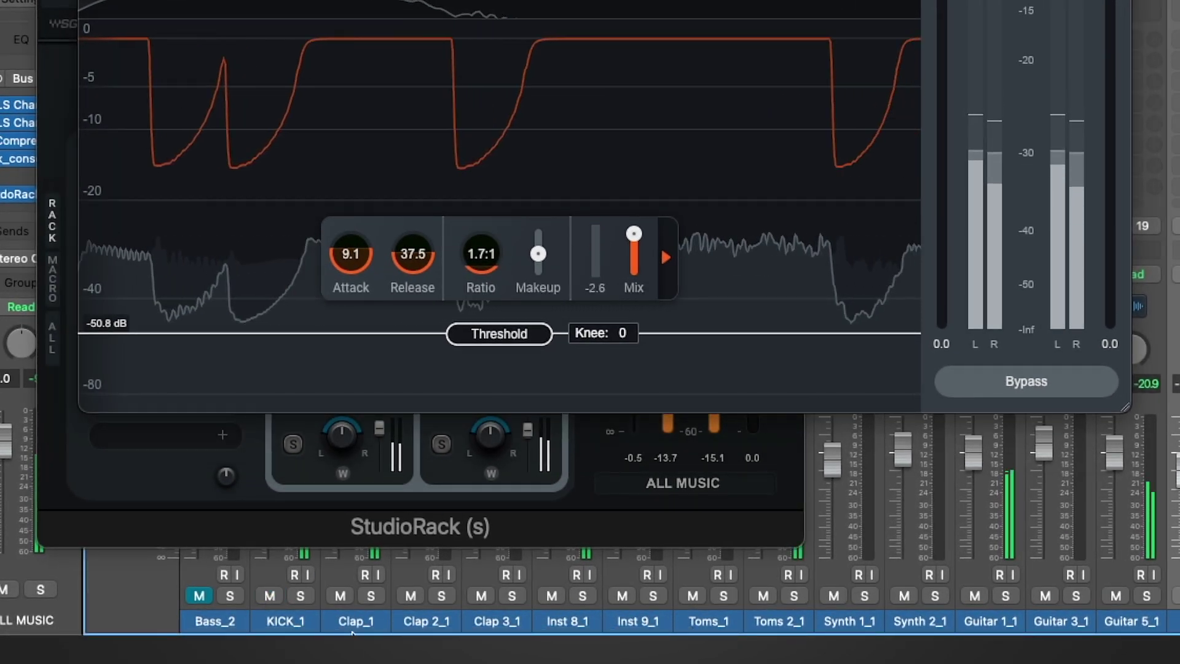
pyautogui.click(269, 594)
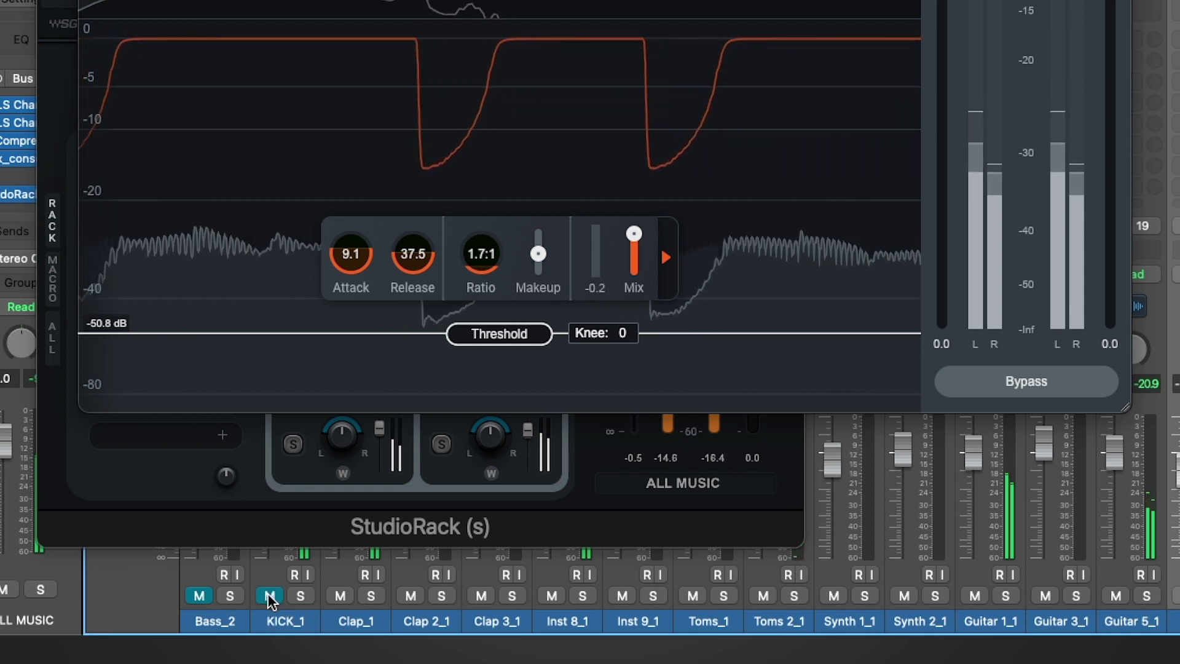
# Step: Unmute Bass_2 to watch the compressor react to the bass alone, then mute it again and stop playback
pyautogui.click(203, 594)
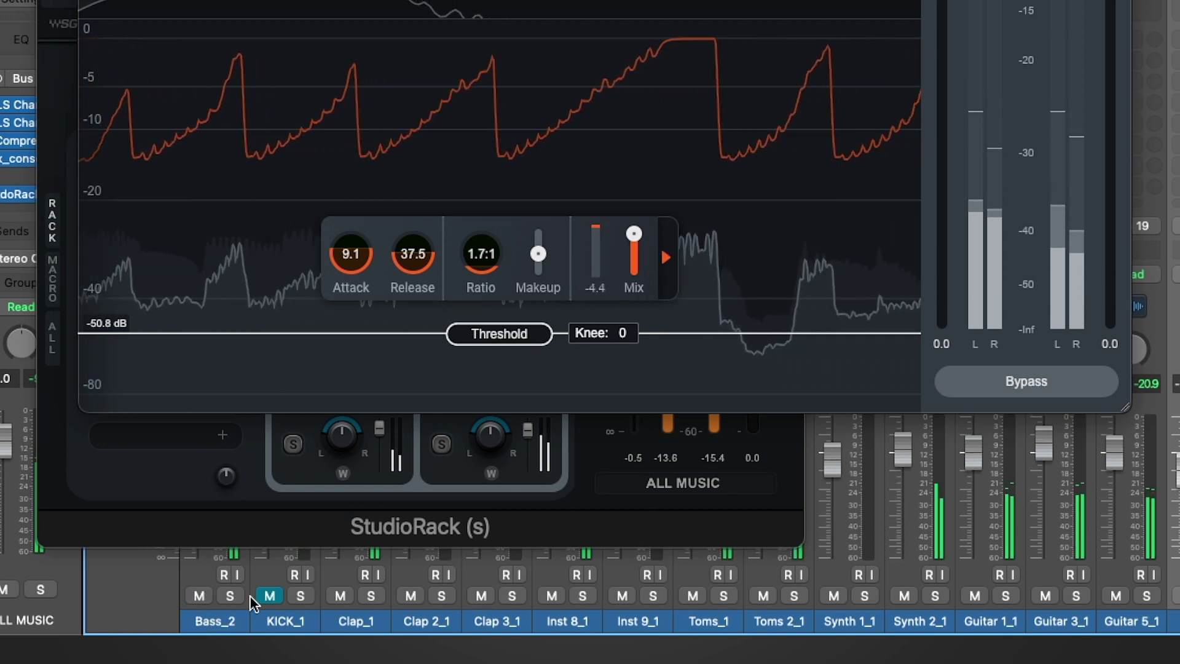
pyautogui.click(201, 595)
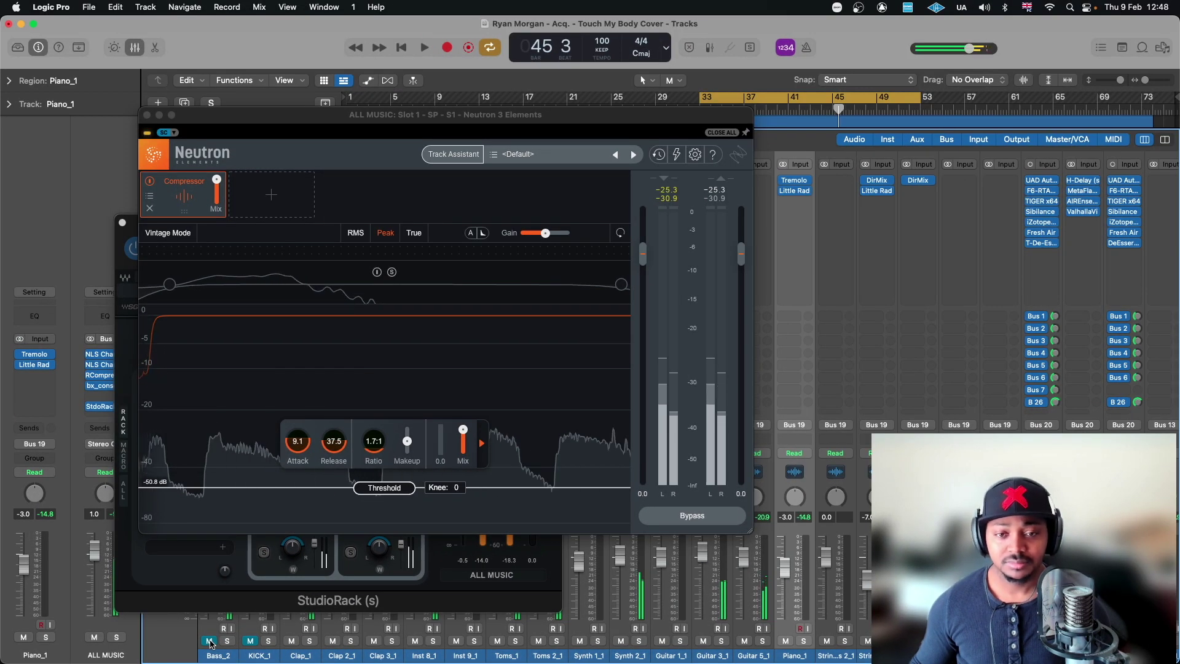
pyautogui.press('space')
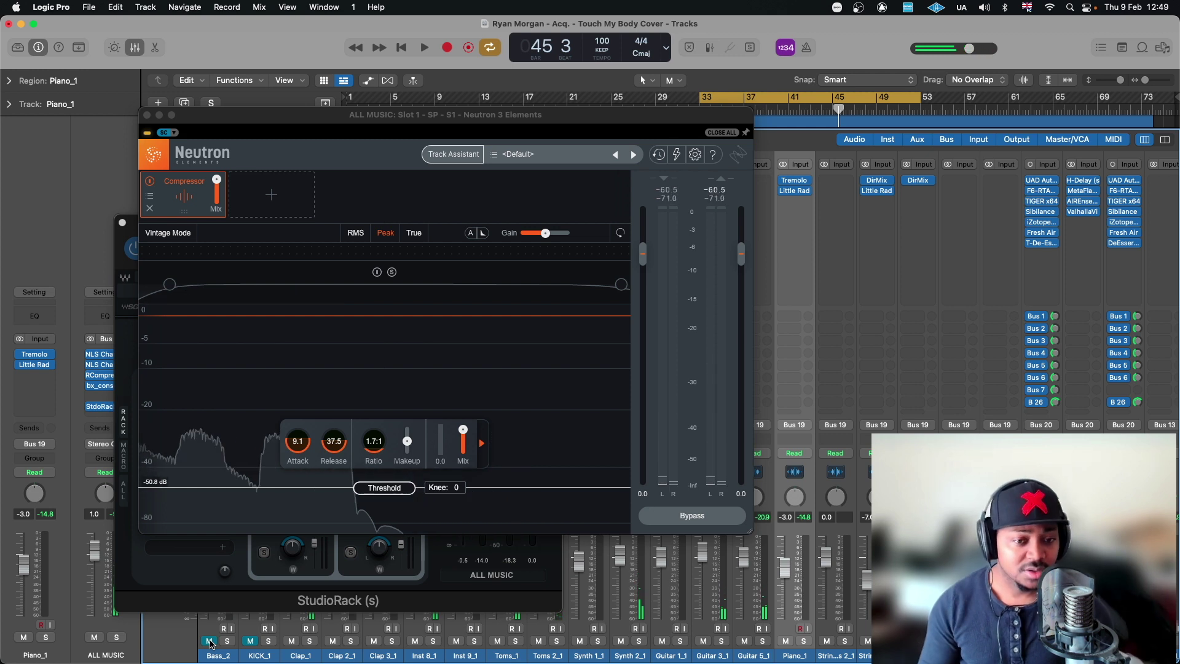